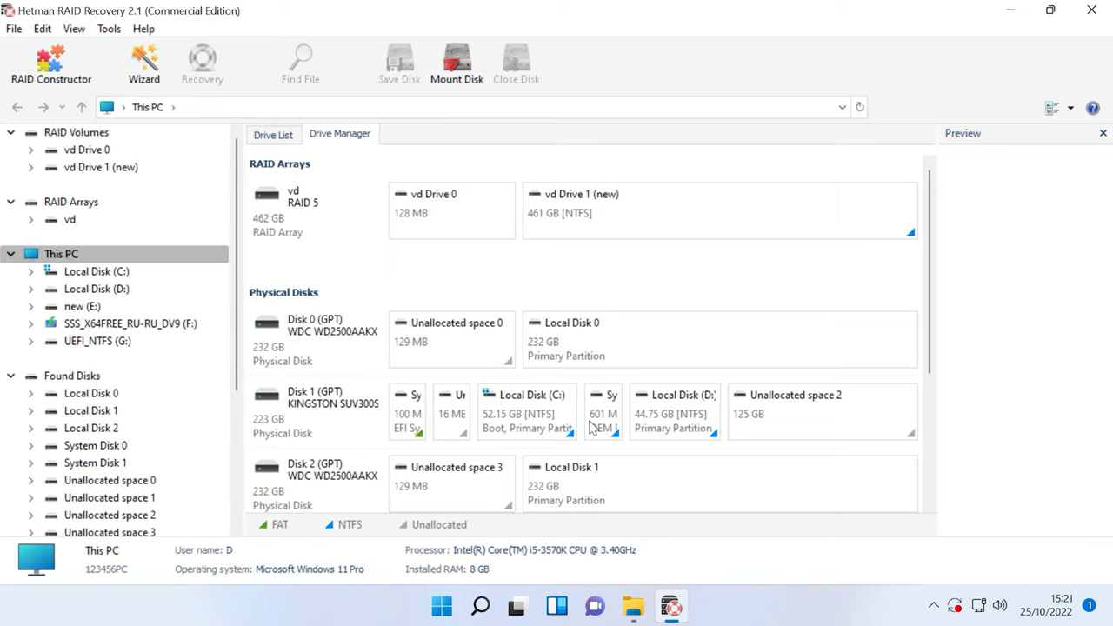
Open the RAID partition vd Drive 1 (new) in the File Recovery Wizard
left_click(316, 225)
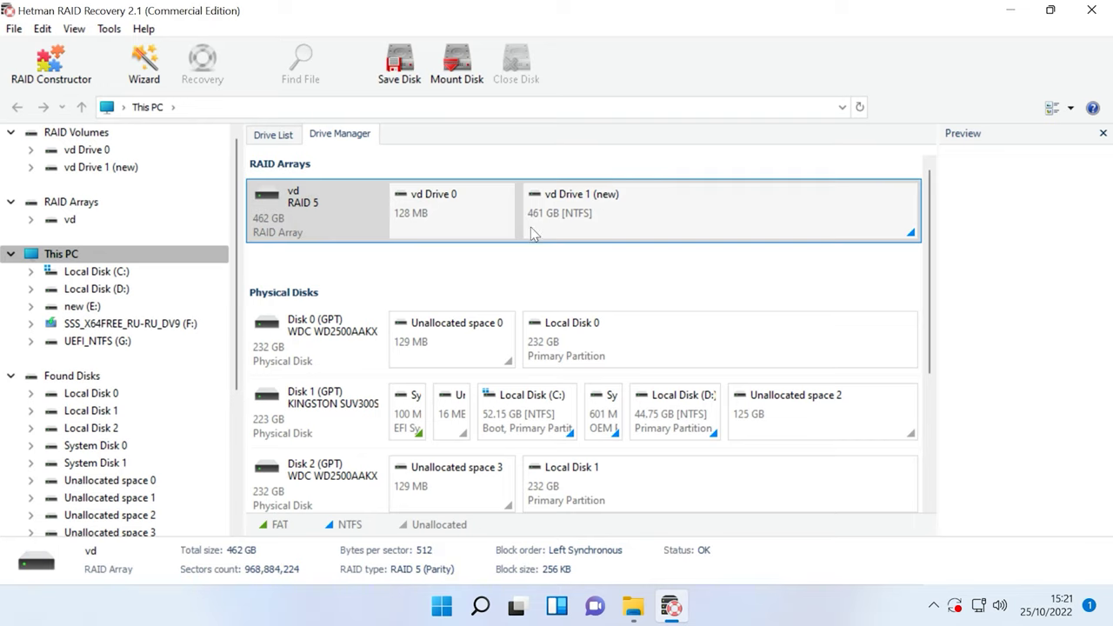
right_click(647, 215)
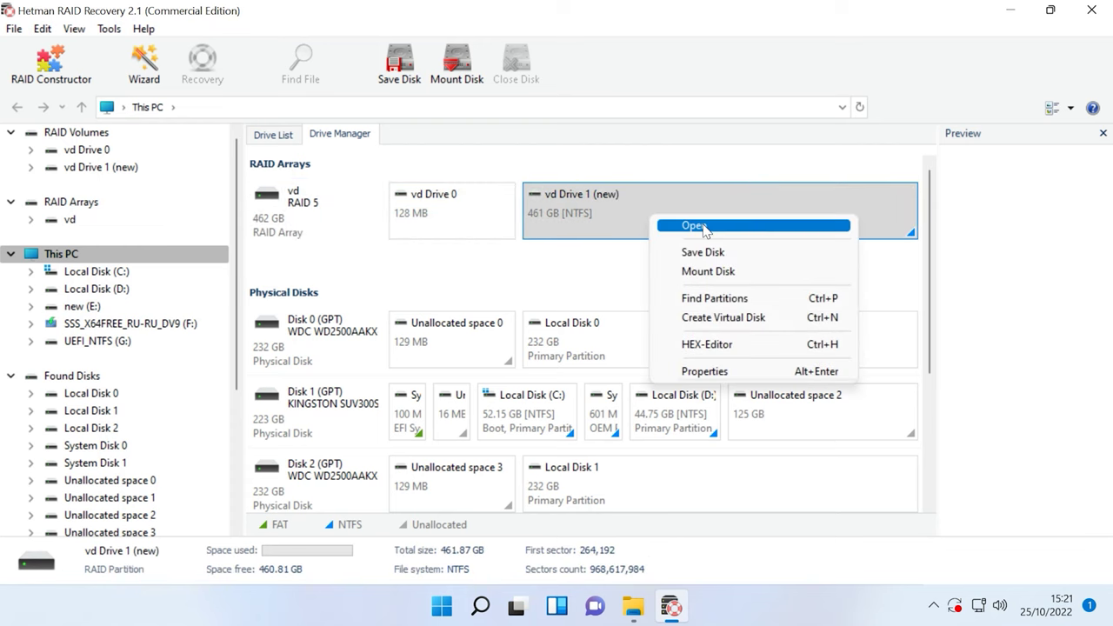
left_click(719, 228)
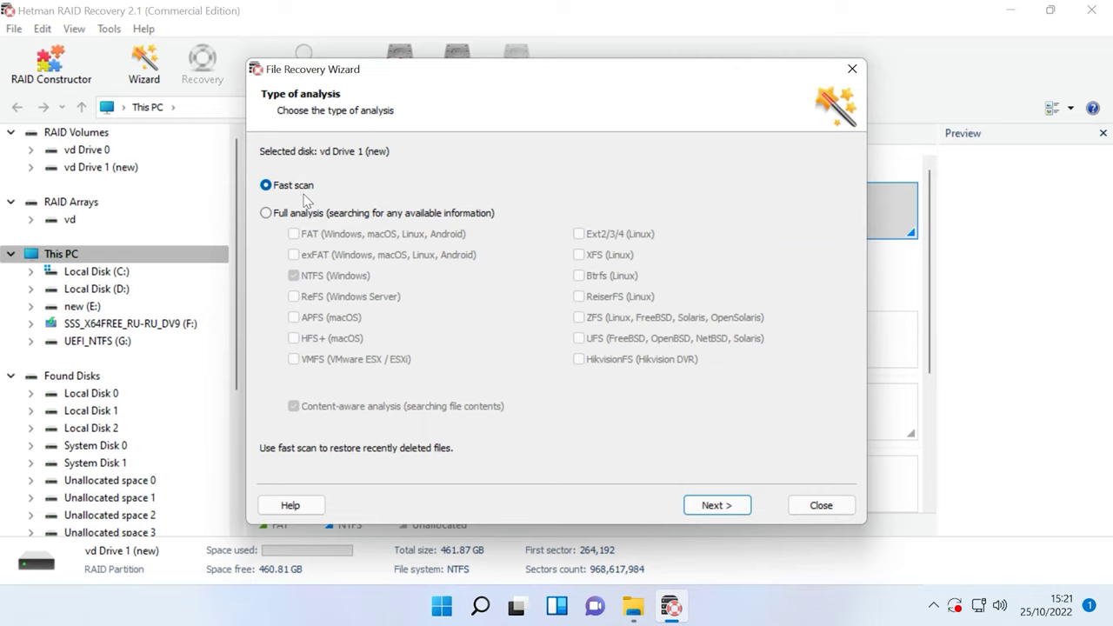
Run a full analysis of the partition for NTFS with content-aware analysis and finish the wizard
left_click(280, 215)
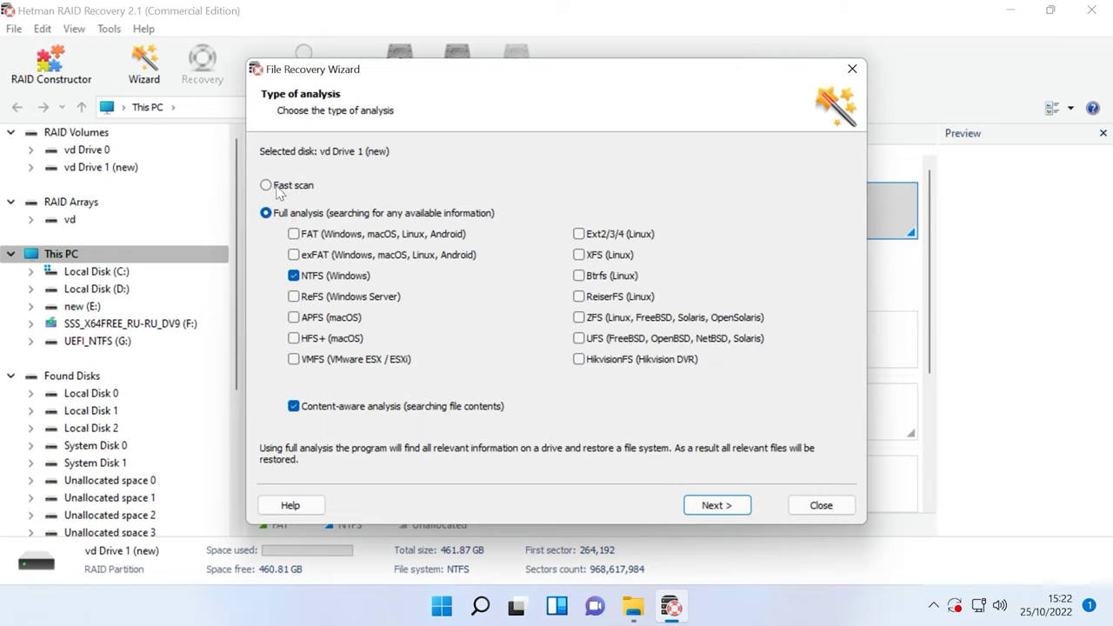
left_click(278, 186)
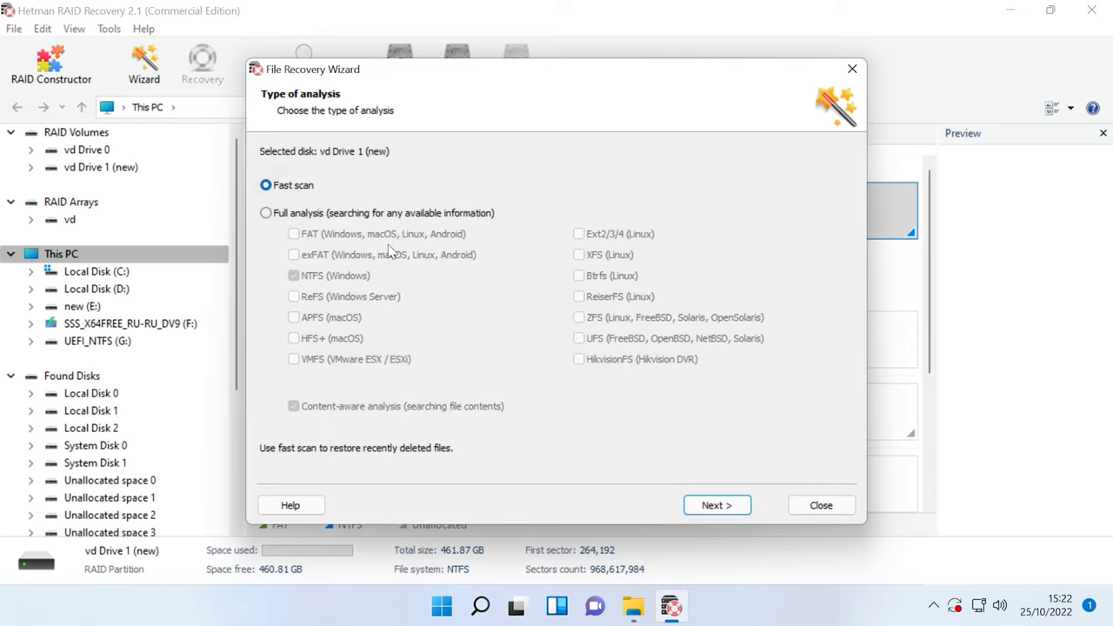
left_click(716, 508)
left_click(269, 214)
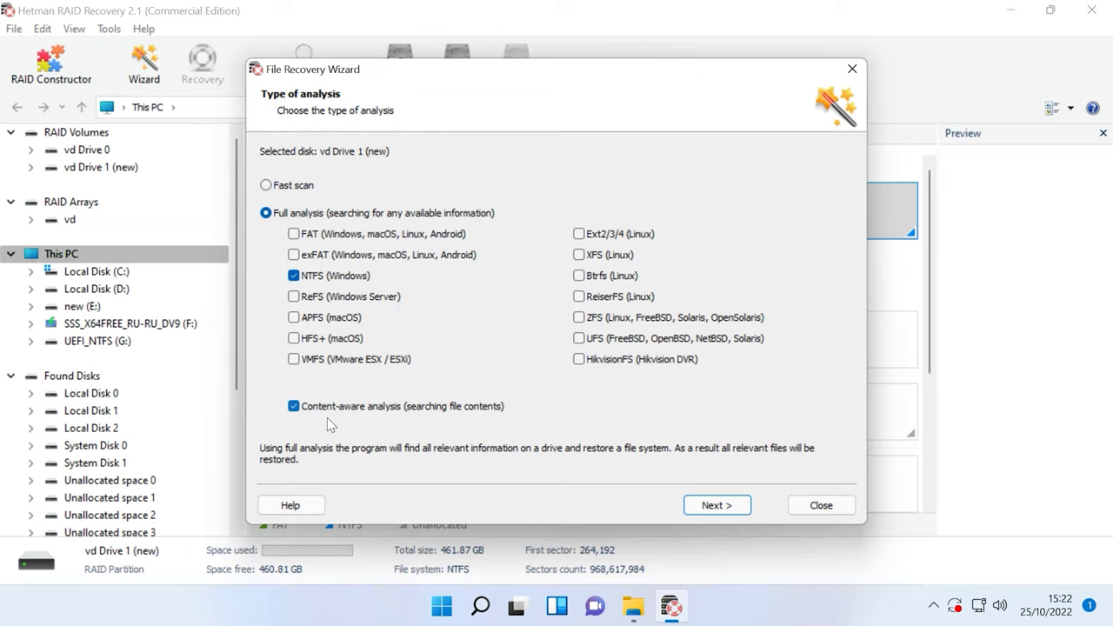
left_click(717, 505)
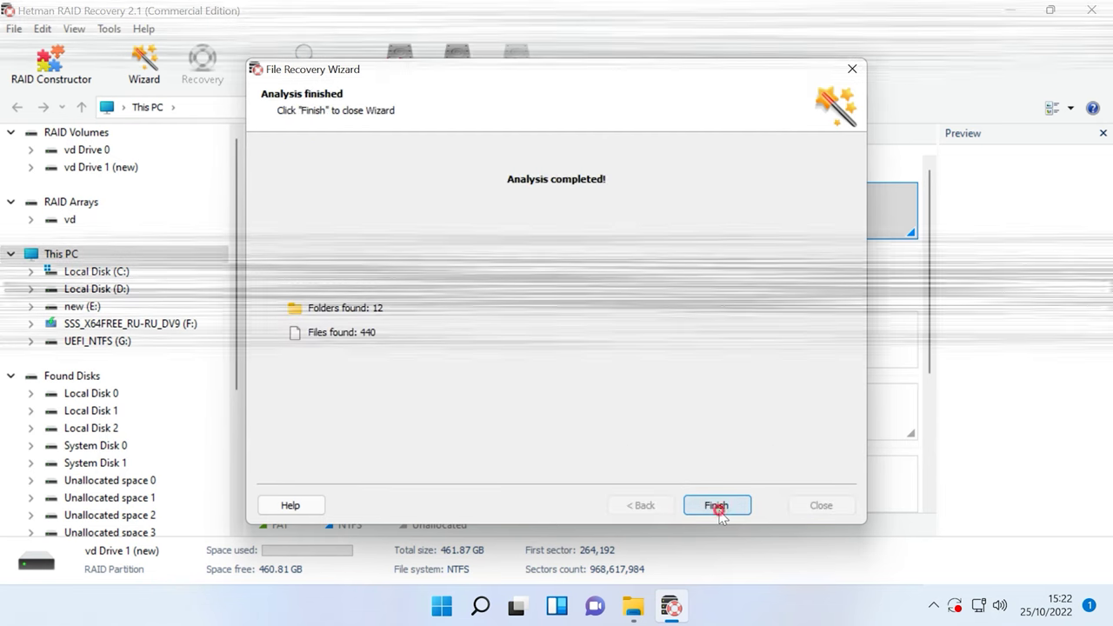
left_click(715, 508)
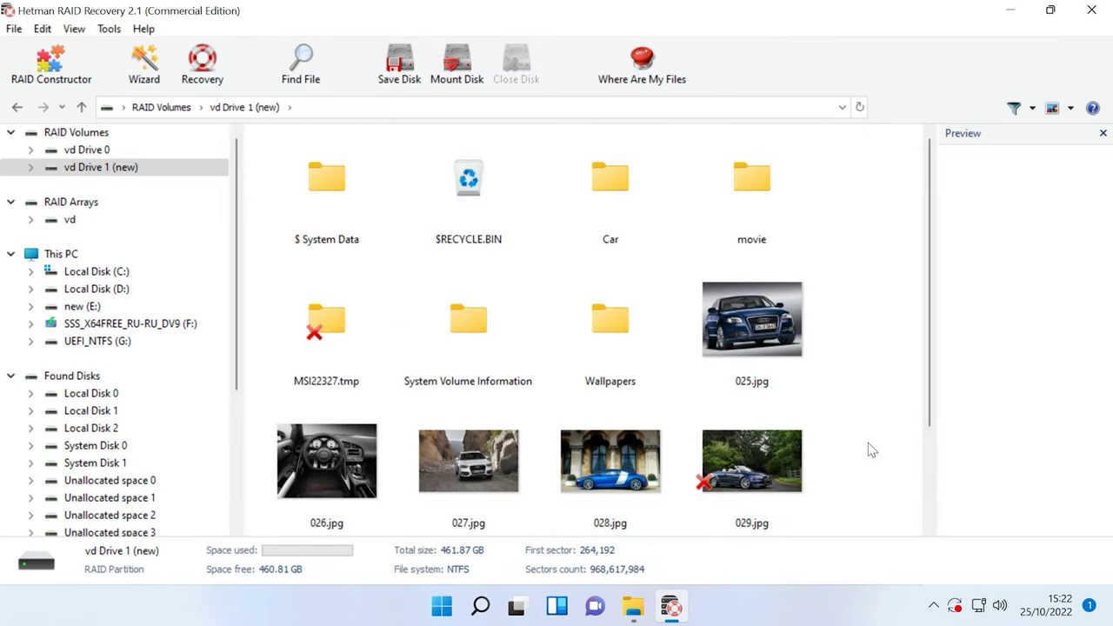
Look through the deleted folder MSI22327.tmp and return to the contents of vd Drive 1 (new)
double_click(323, 352)
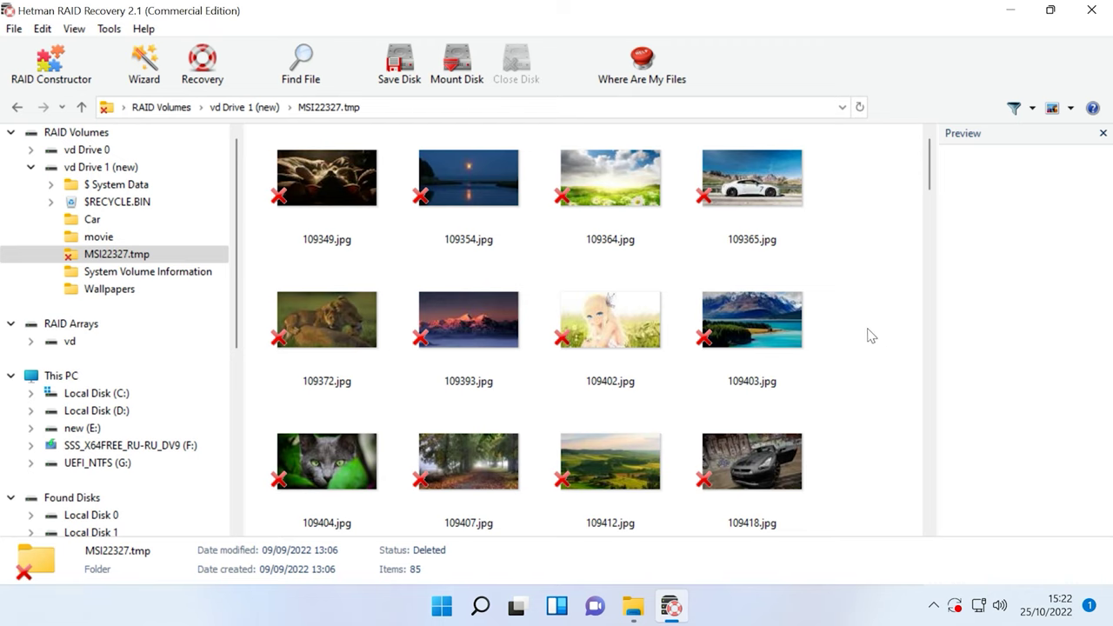
mouse_move(928, 174)
left_mouse_down()
mouse_move(925, 520)
mouse_move(925, 185)
left_mouse_up()
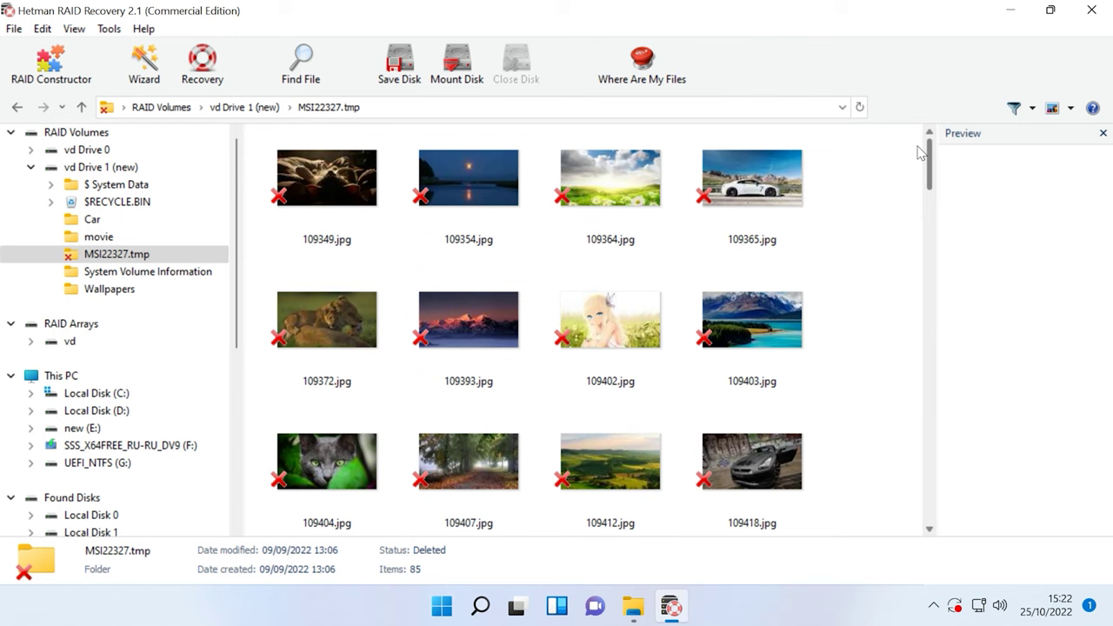
left_click(82, 107)
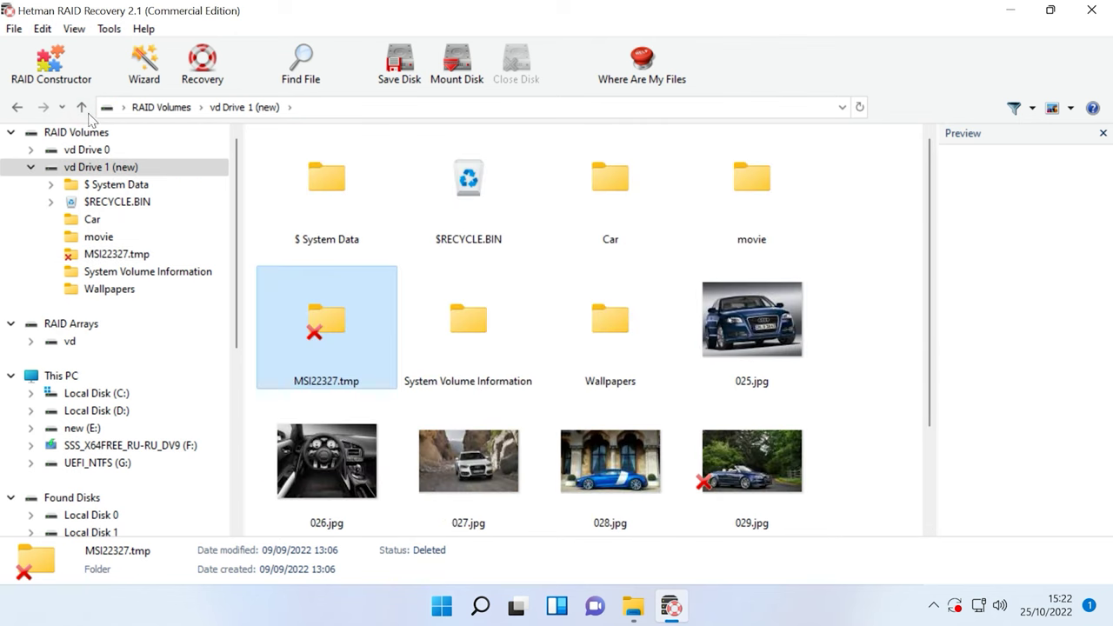
Preview the deleted files 029.jpg, 030.jpg and External Hard Disk.docx
left_click(753, 338)
left_click(756, 451)
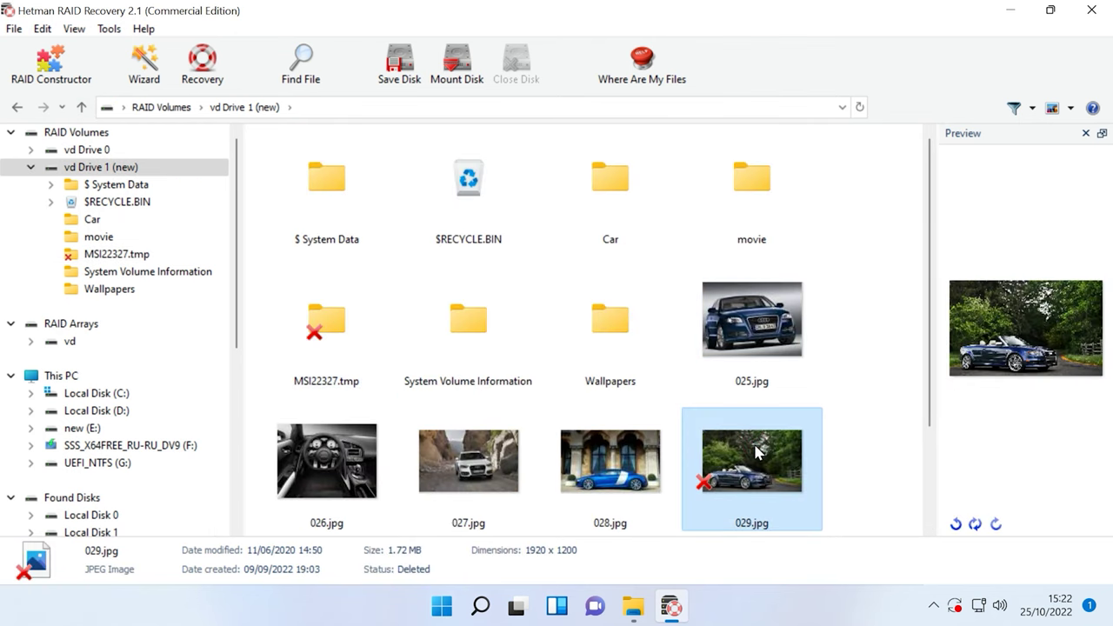
scroll(755, 451, "down", 2)
left_click(356, 474)
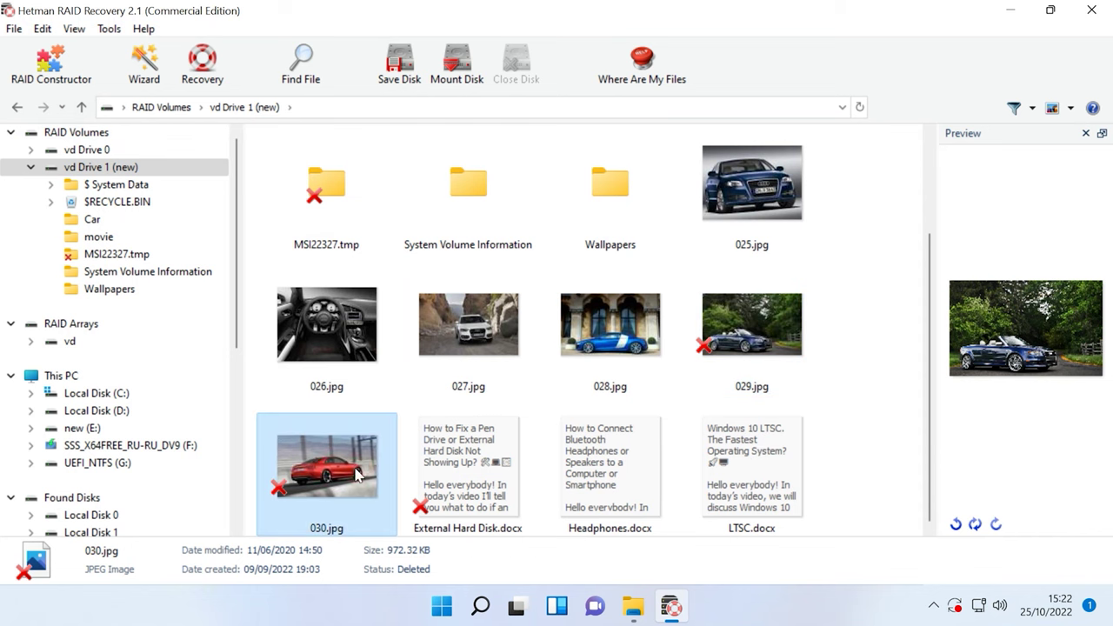
left_click(433, 470)
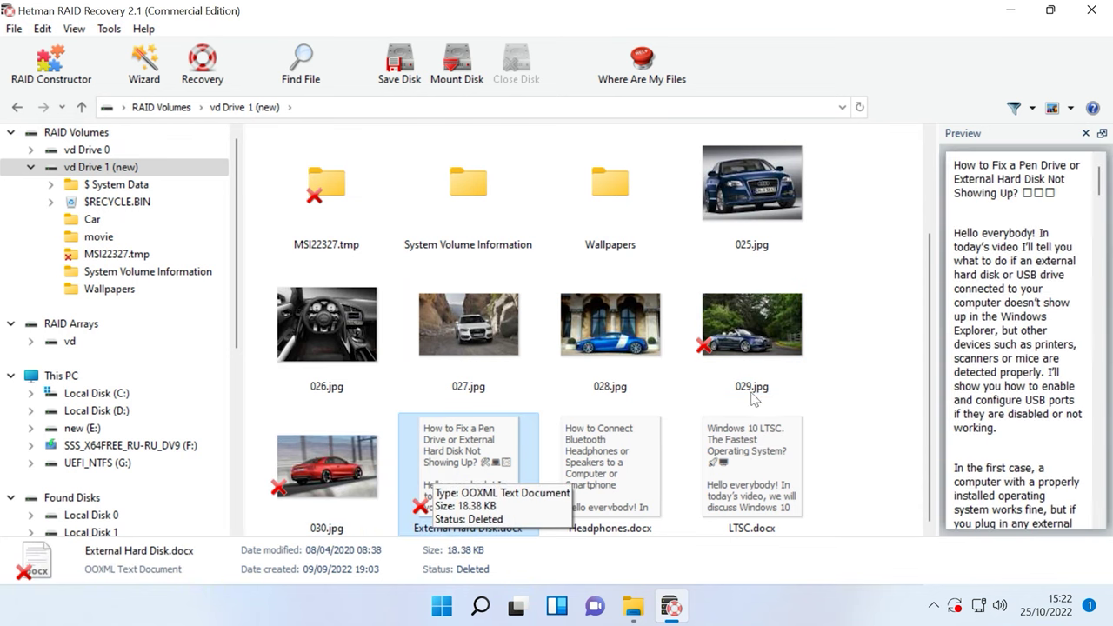
scroll(735, 402, "up", 2)
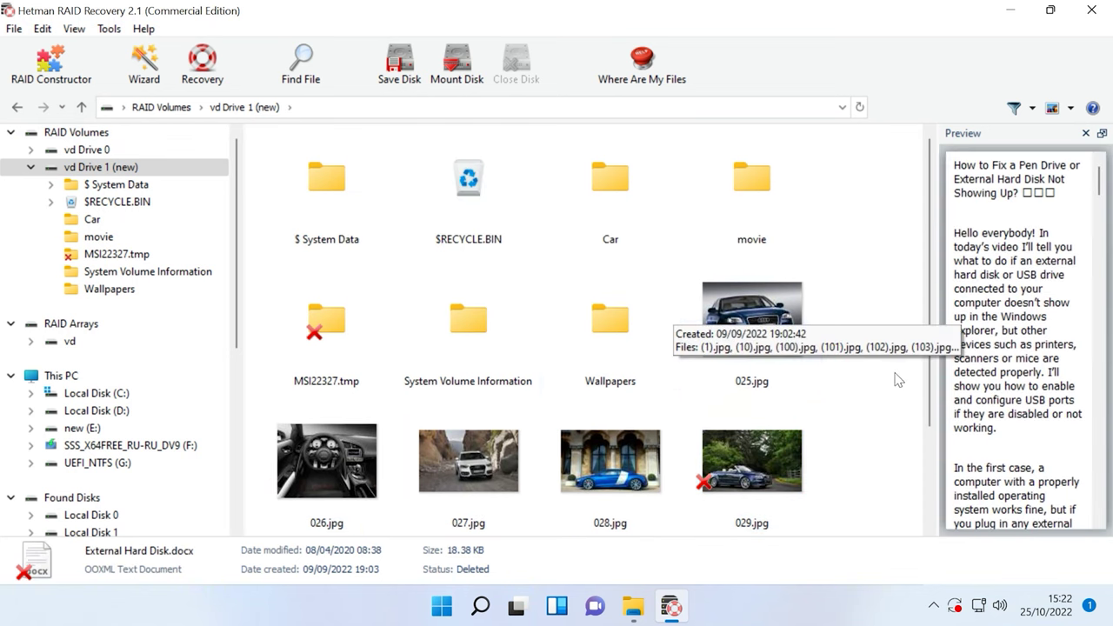
Select 029.jpg, External Hard Disk.docx, 030.jpg and the MSI22327.tmp folder together
left_click(741, 466)
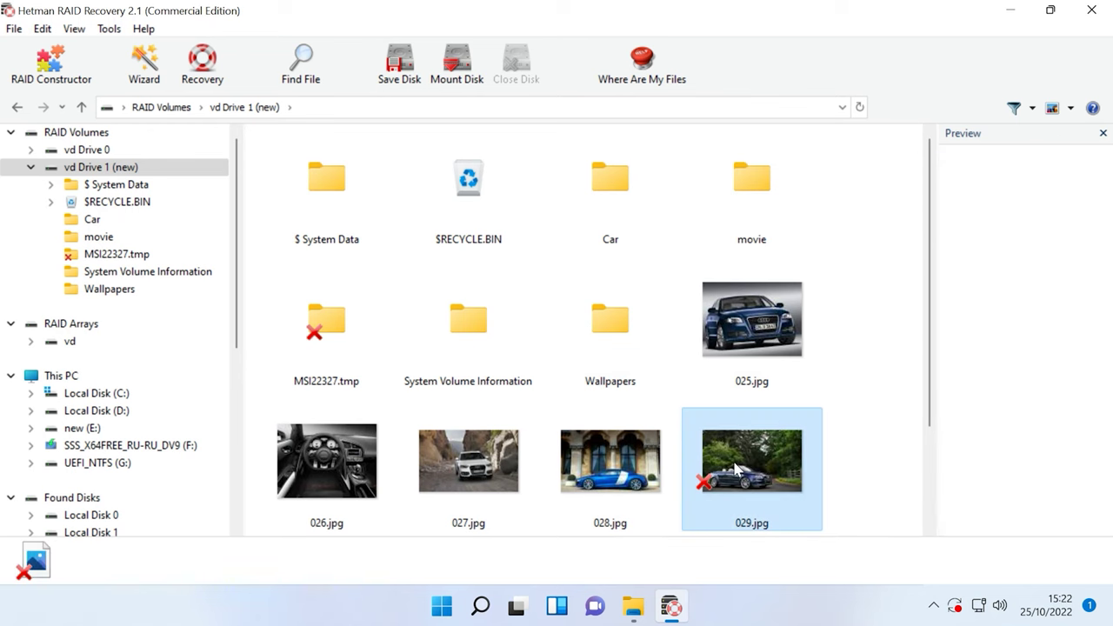
scroll(513, 470, "down", 2)
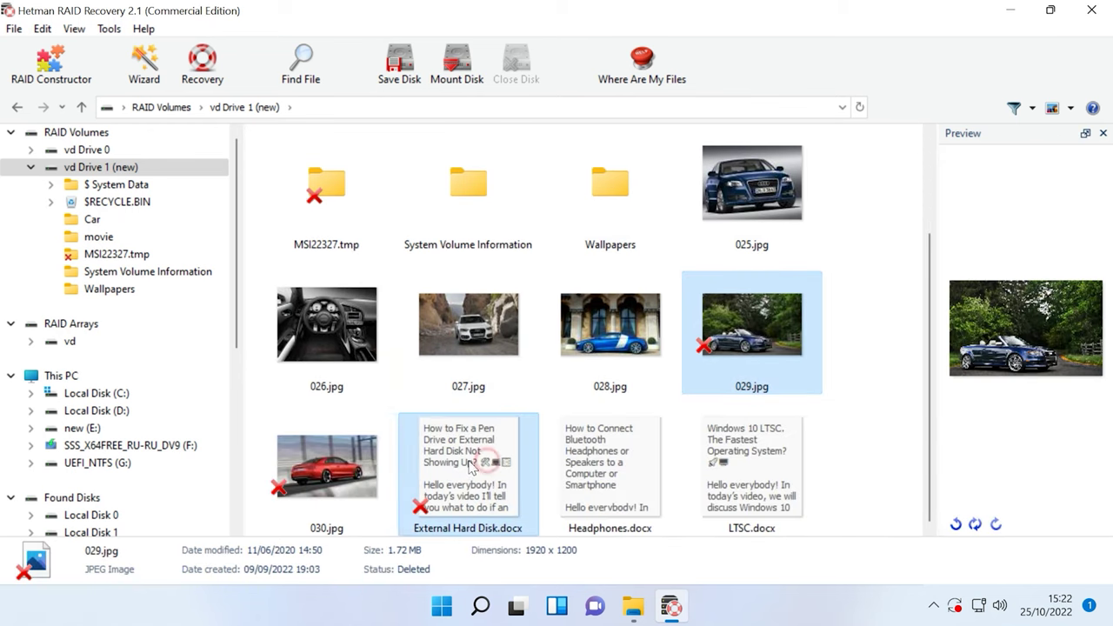
left_click(469, 467, "ctrl")
left_click(327, 470, "ctrl")
left_click(299, 152, "ctrl")
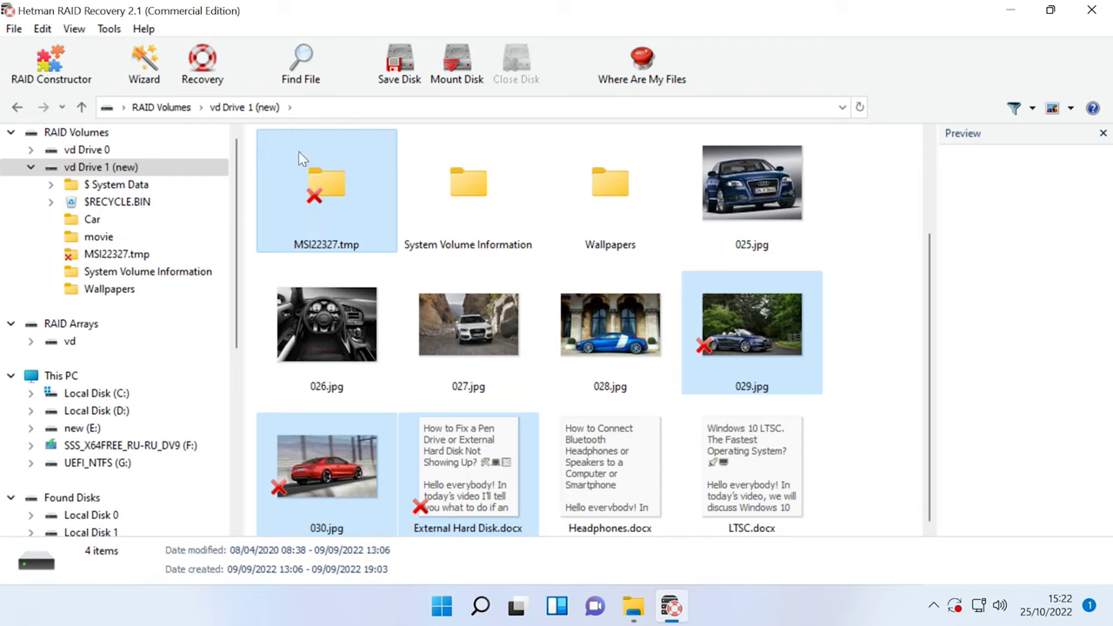
Recover the selected items to the hard disk path C:\2\ and finish the wizard
left_click(202, 70)
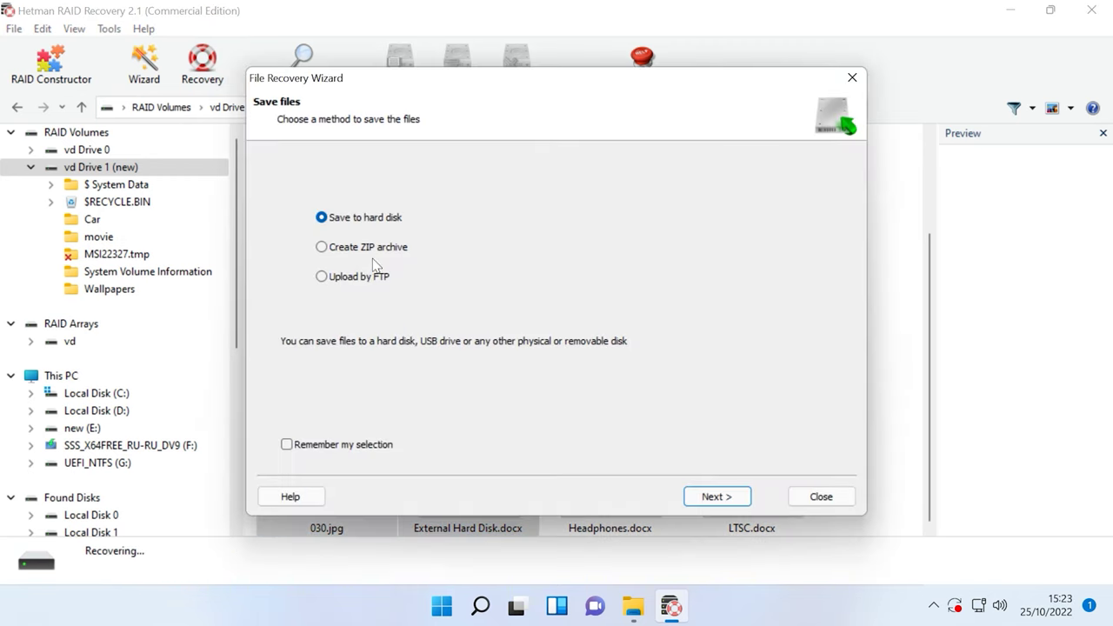
left_click(728, 496)
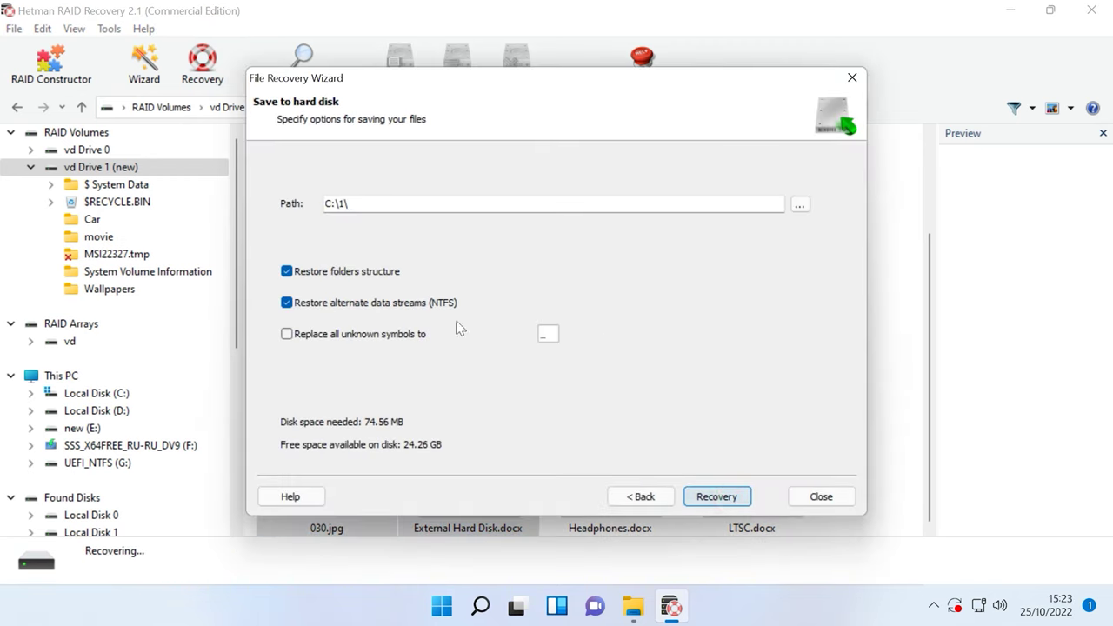
double_click(340, 204)
type("2")
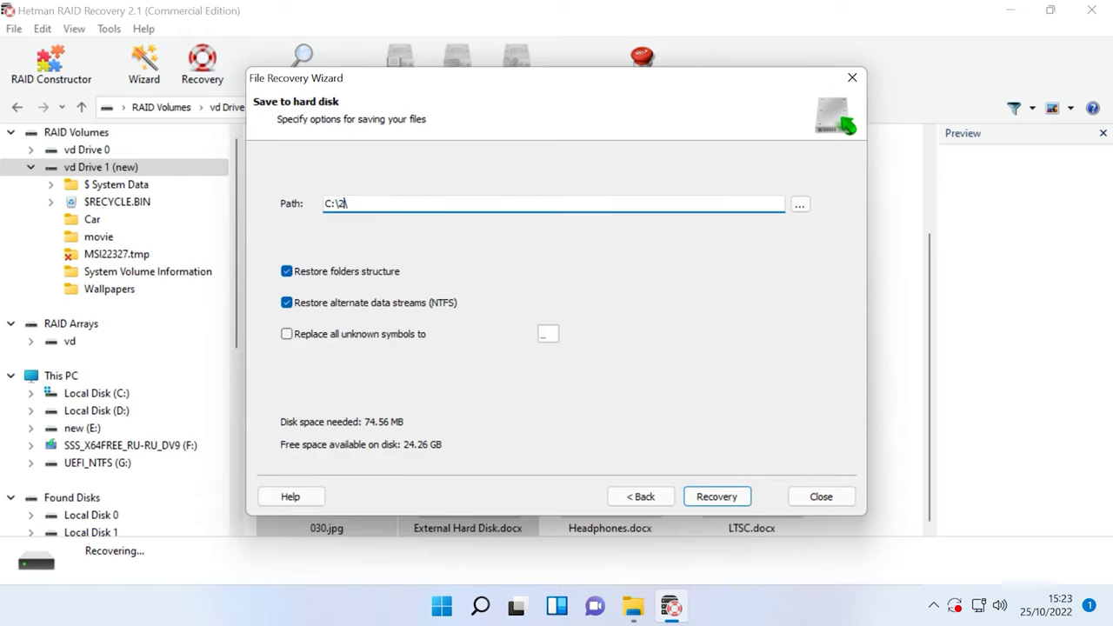
left_click(358, 216)
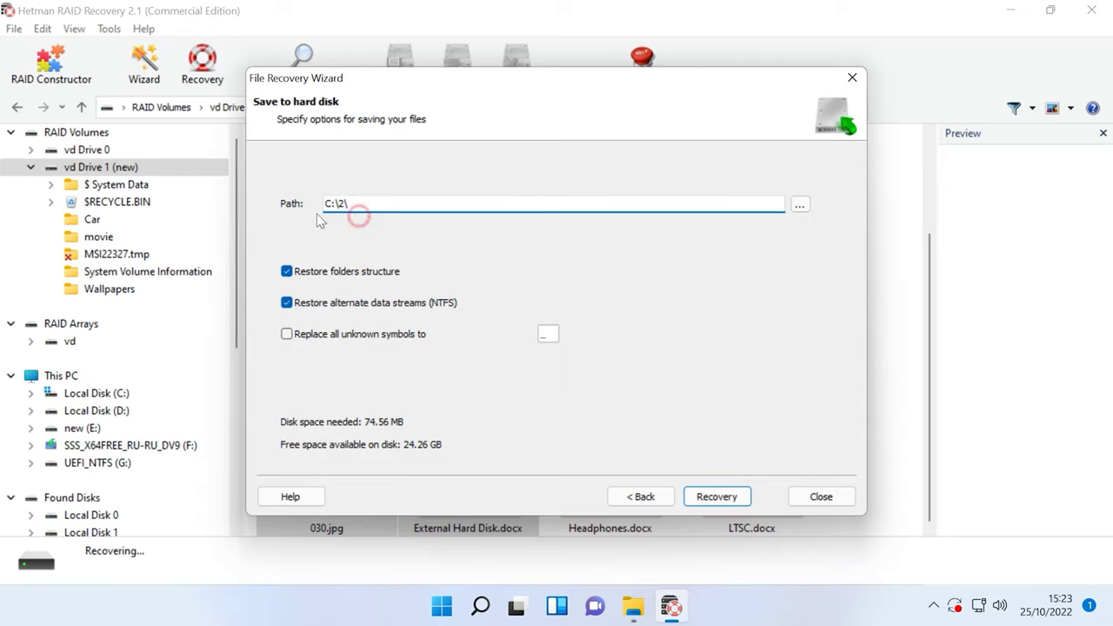
left_click(719, 496)
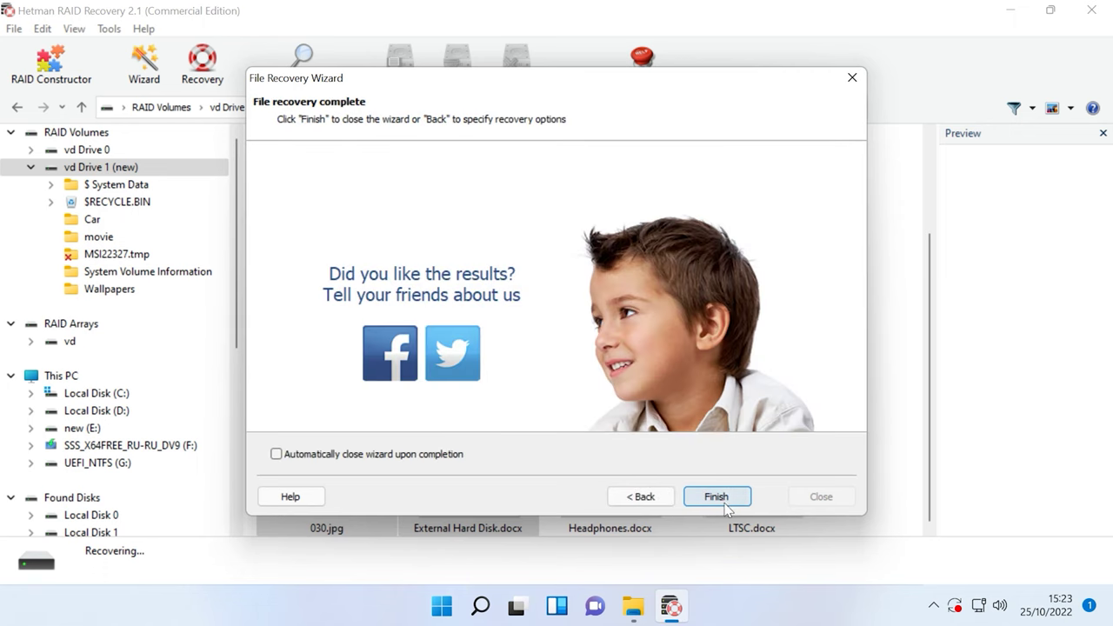
left_click(724, 504)
Switch to File Explorer, open folder 2 on drive C and check the recovered document and images
left_click(633, 606)
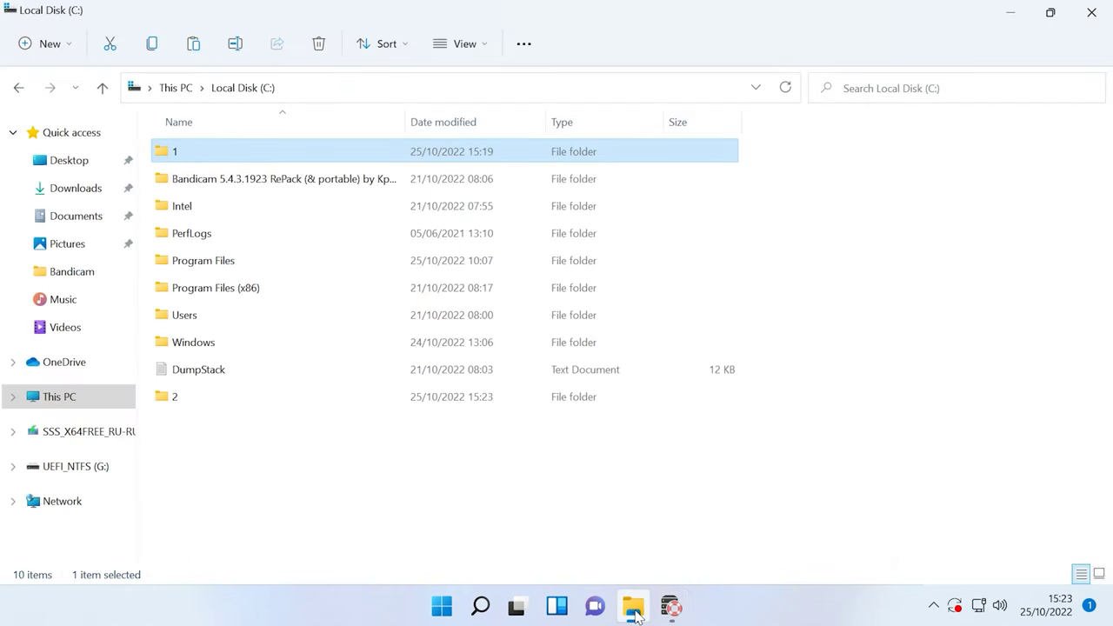
double_click(202, 399)
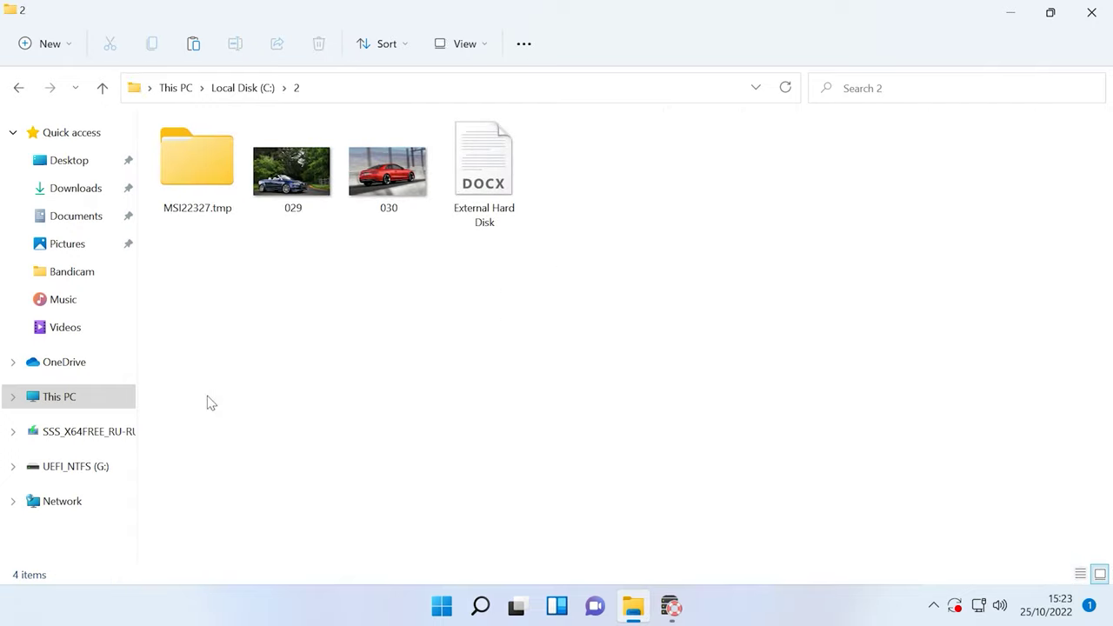
left_click(489, 189)
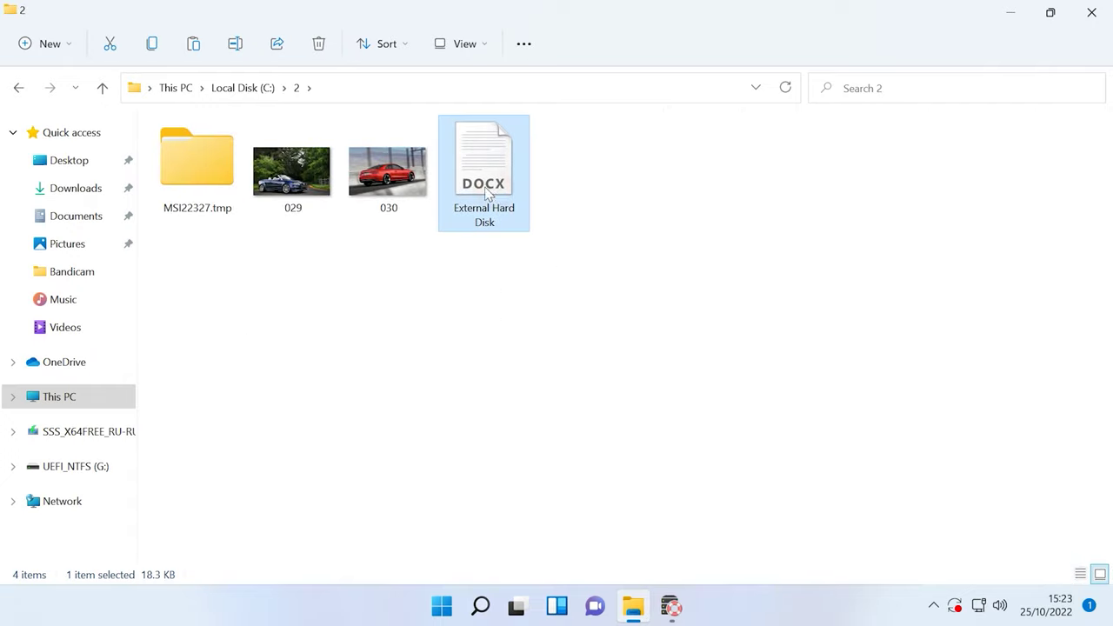
left_click(387, 185)
left_click(306, 180)
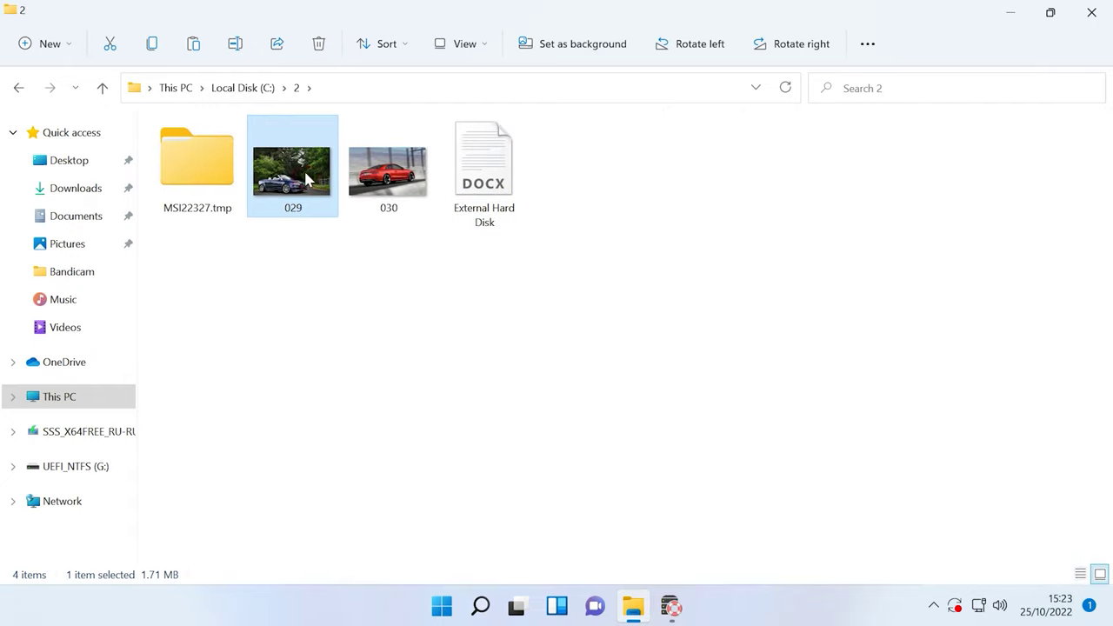
Open the recovered MSI22327.tmp folder and look through its images
double_click(224, 170)
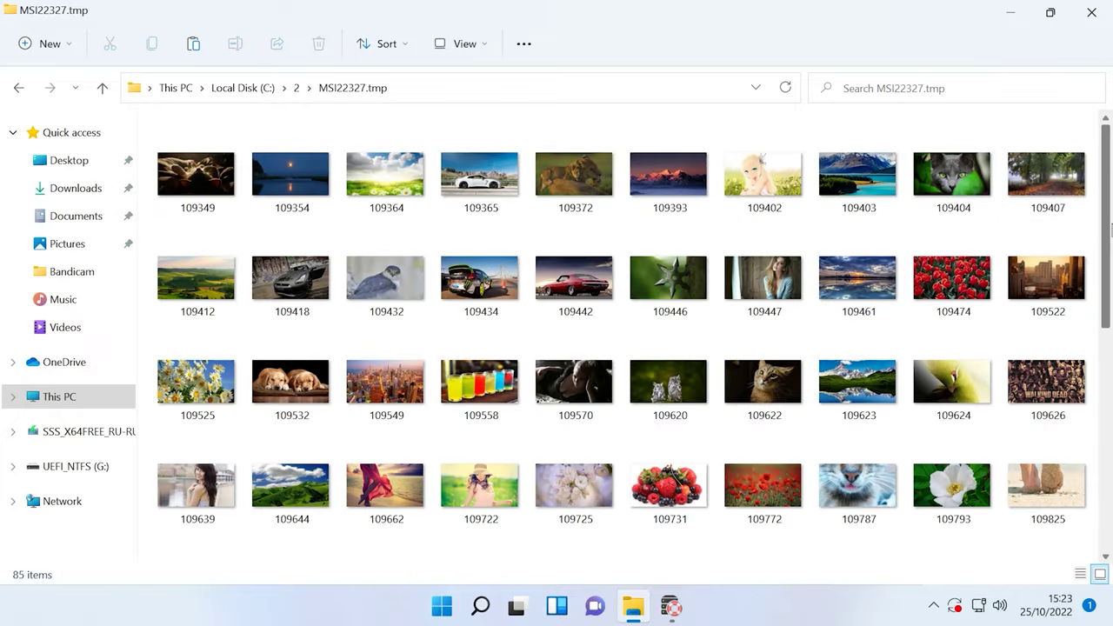
scroll(1109, 231, "down", 5)
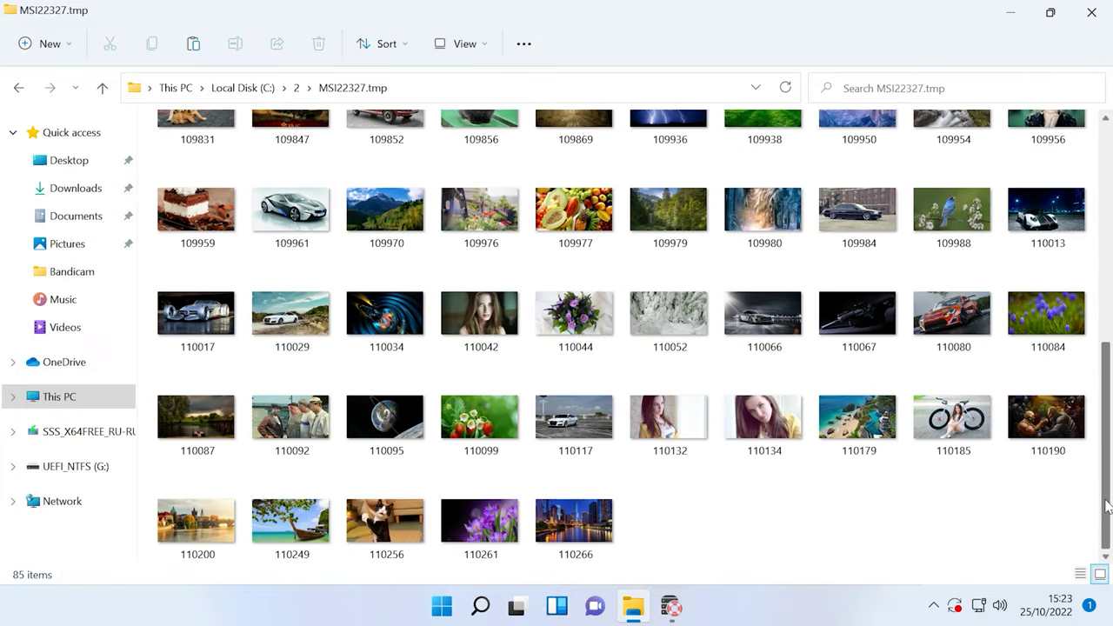
scroll(1107, 361, "up", 4)
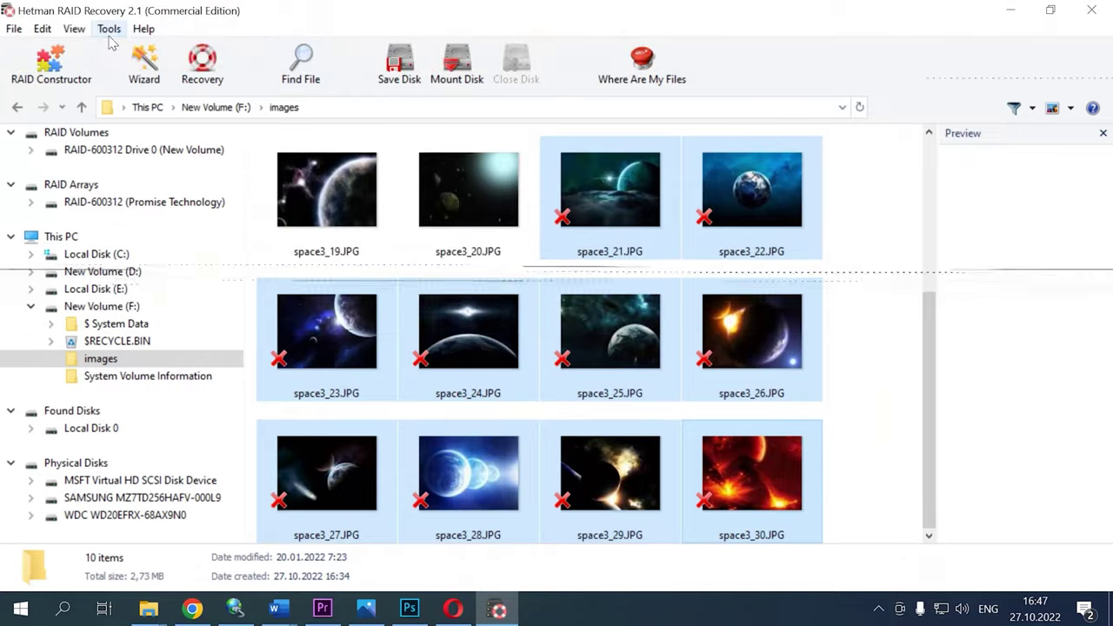
Start the Save Disk command while viewing the images folder on New Volume (F:) in Hetman RAID Recovery
left_click(109, 29)
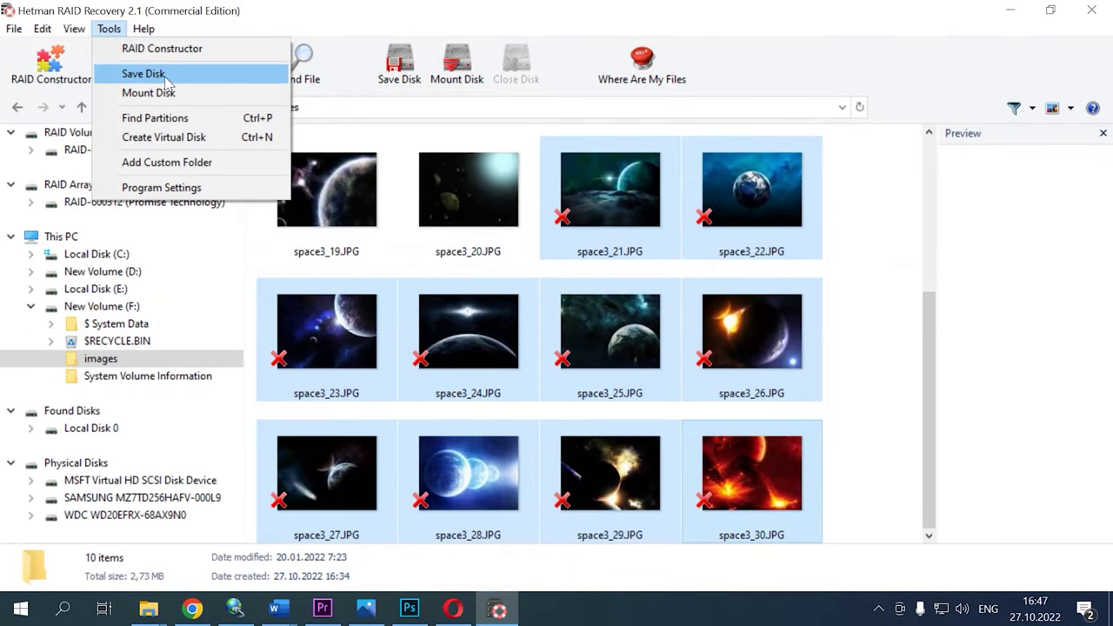
left_click(162, 75)
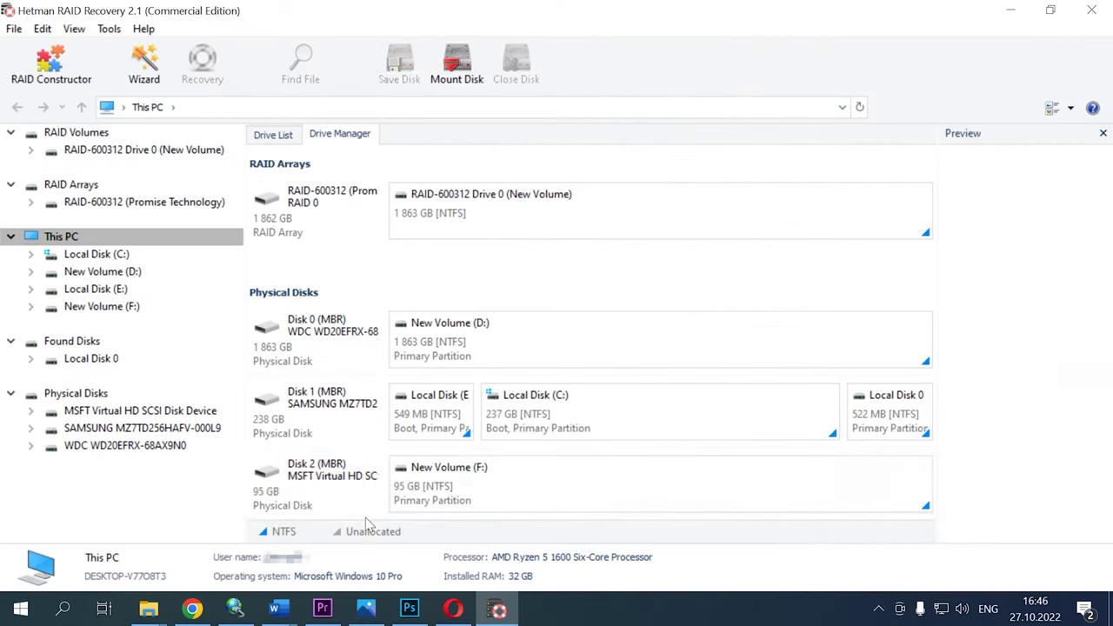
Open New Volume (F:) on Disk 2 in the File Recovery Wizard
left_click(324, 498)
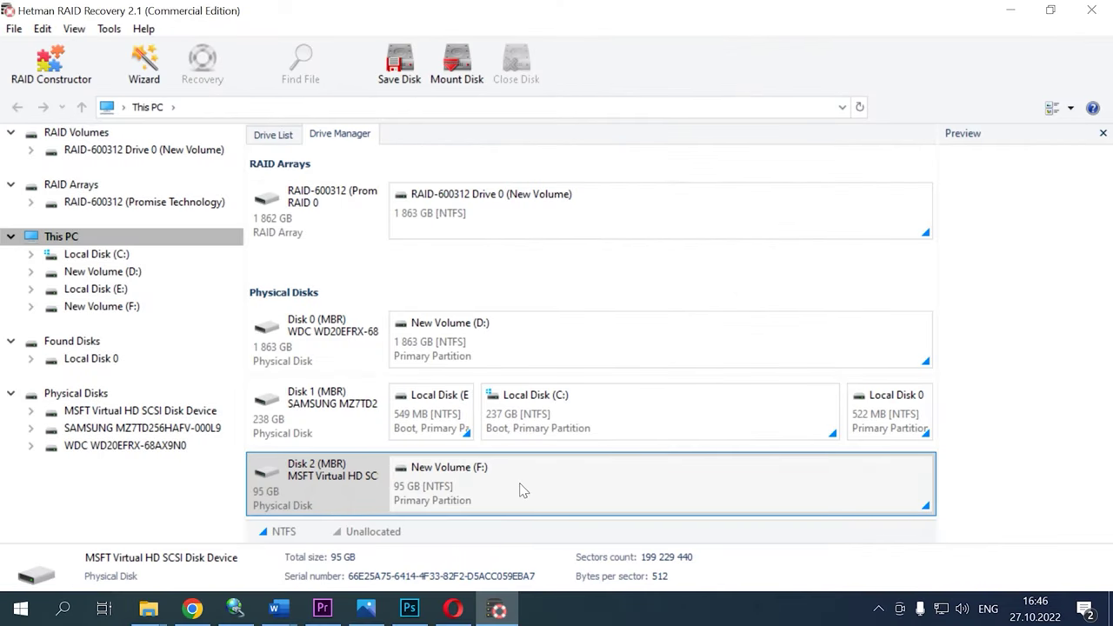
right_click(564, 488)
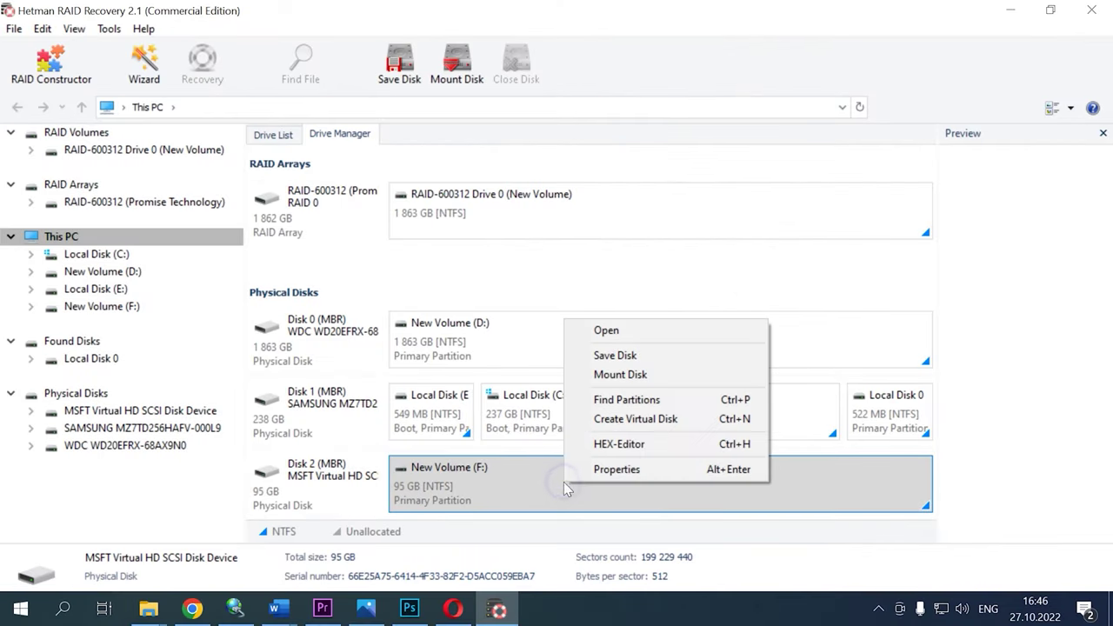
left_click(623, 341)
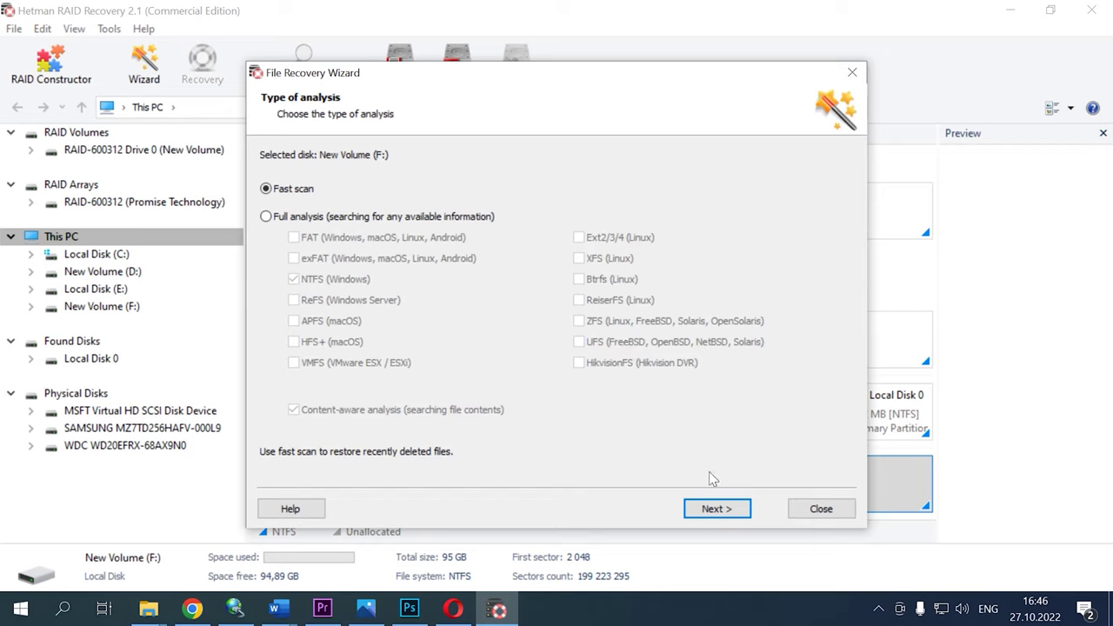
Run a fast scan of New Volume (F:), finish the analysis and open the volume's images folder
left_click(716, 508)
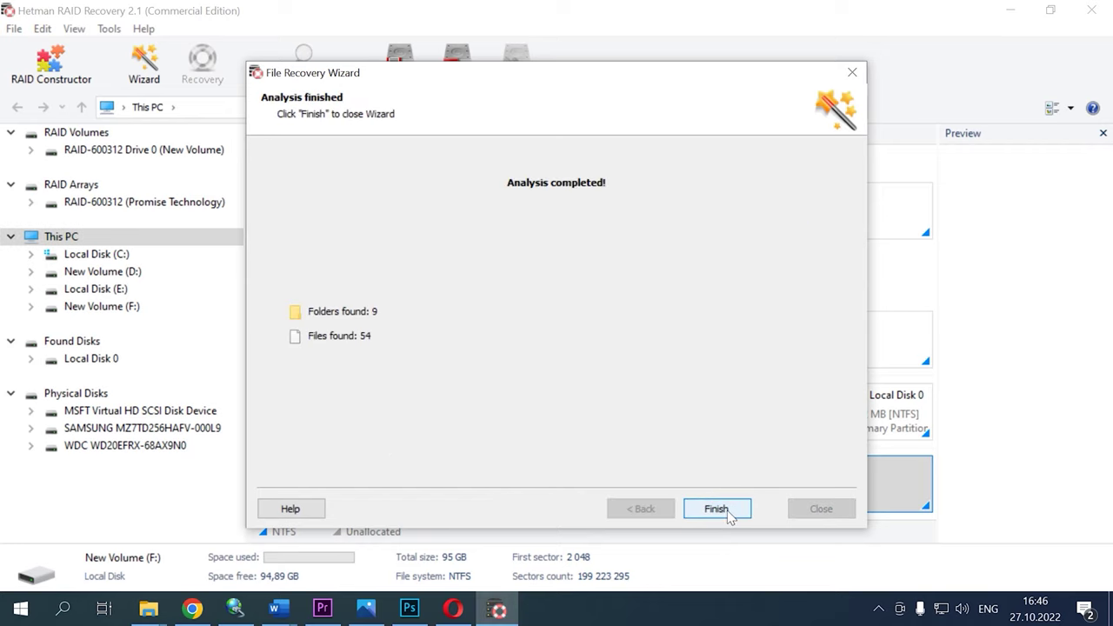
left_click(717, 509)
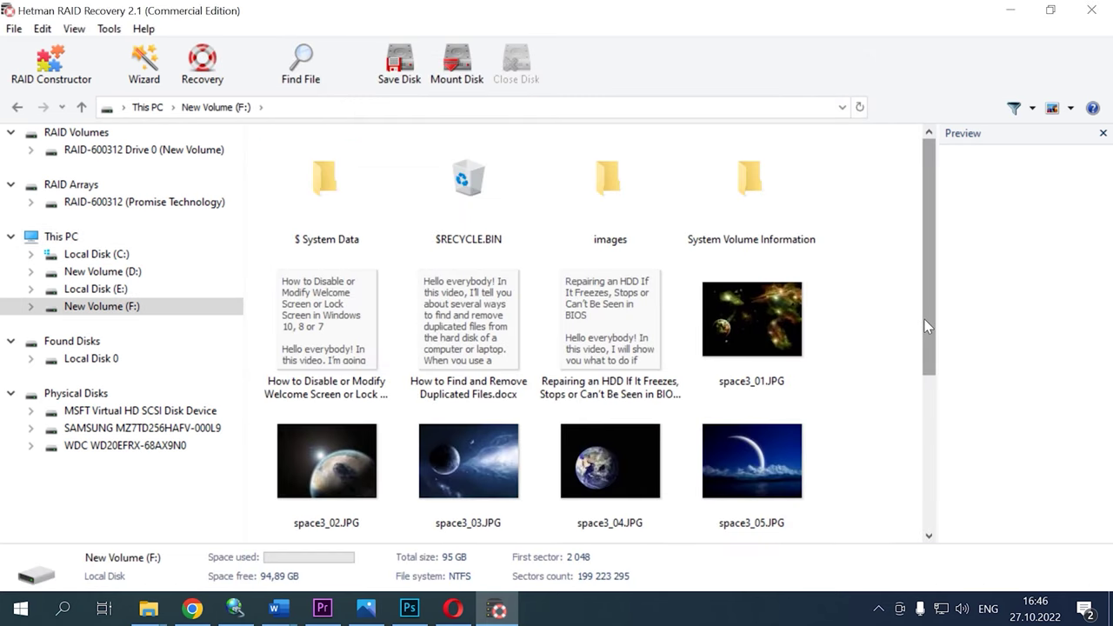
left_click_drag(925, 319, 963, 317)
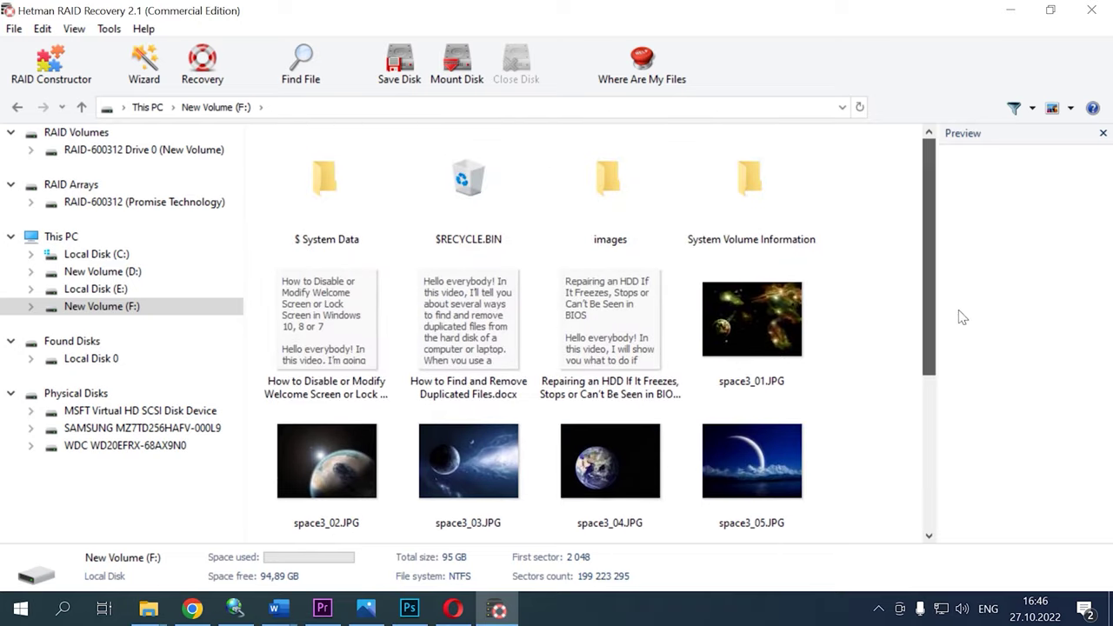
double_click(619, 219)
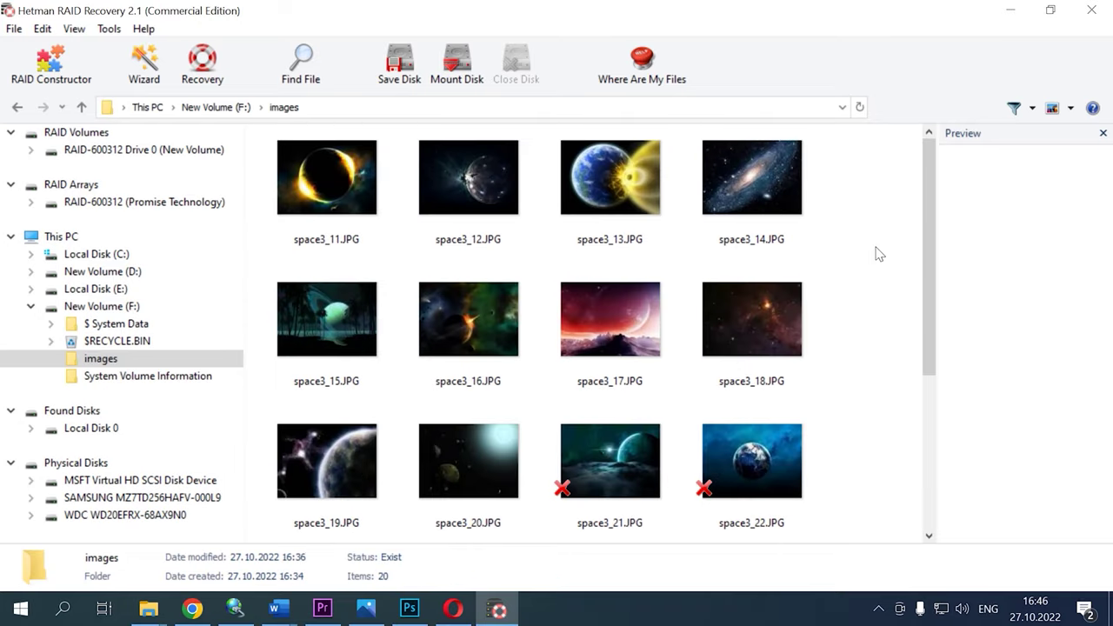
left_click_drag(931, 256, 938, 450)
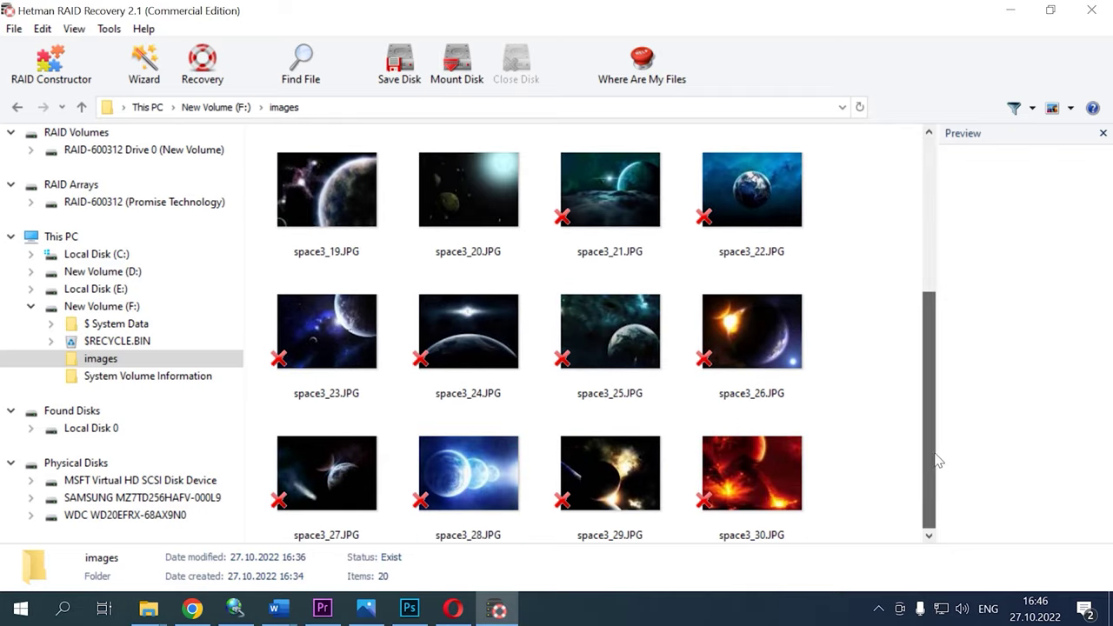
Recover the deleted images space3_21.JPG to space3_30.JPG to hard disk at C:\2\ and finish the wizard
left_click(593, 197)
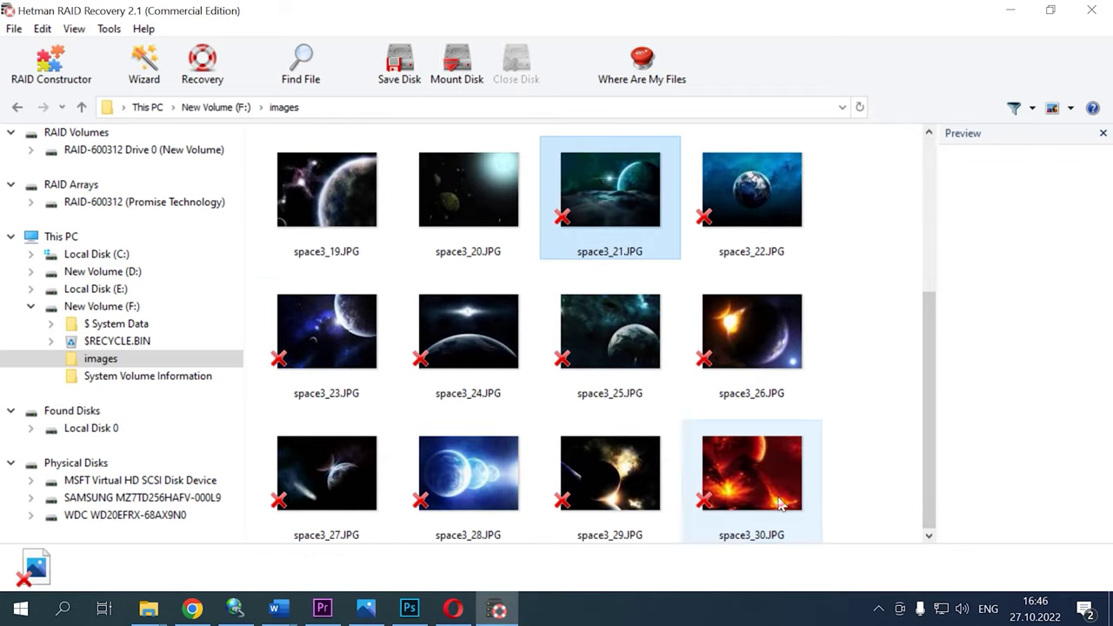
left_click(781, 505, "shift")
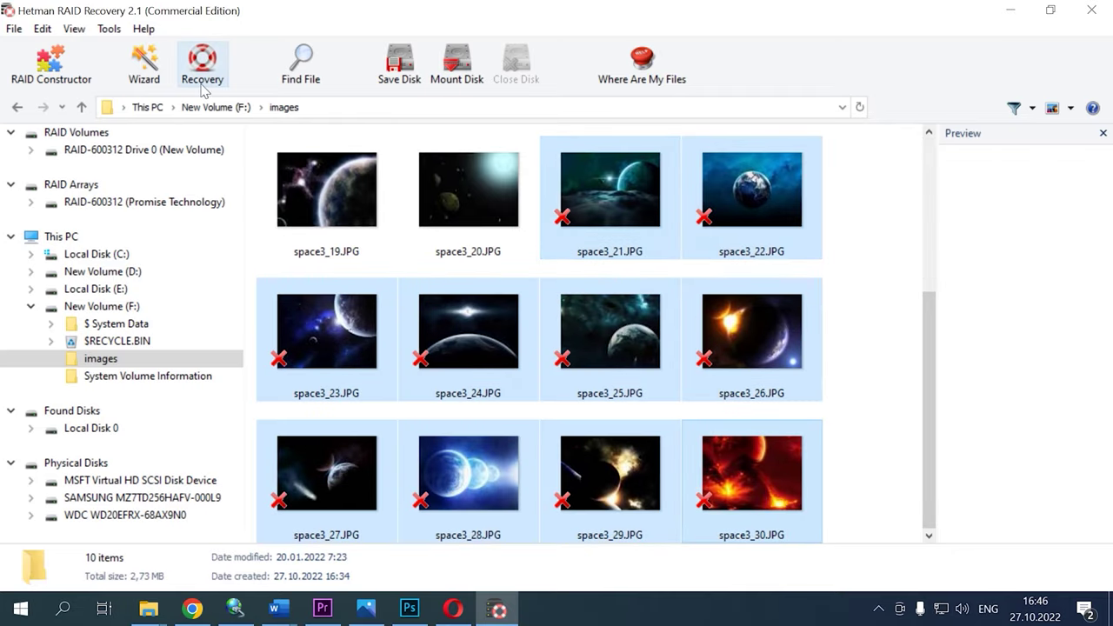
left_click(203, 91)
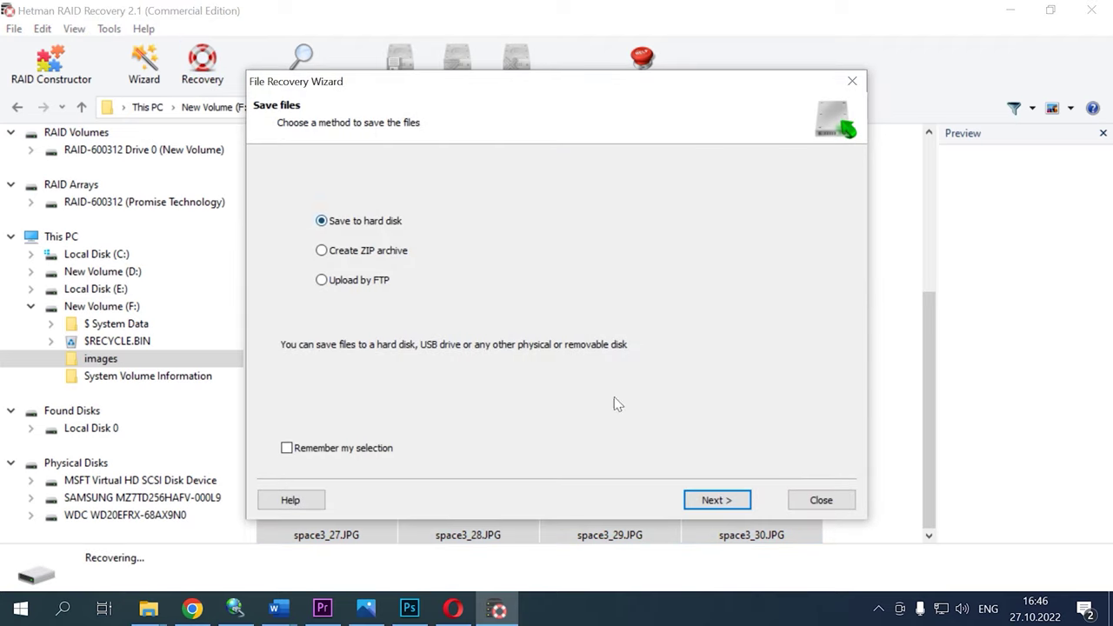
left_click(715, 500)
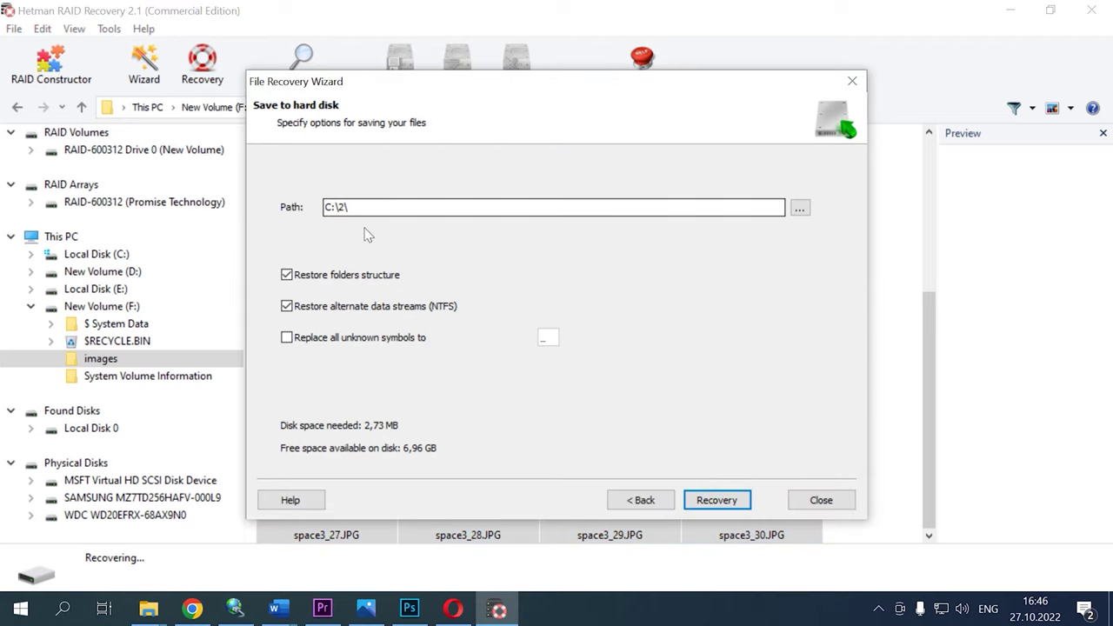
left_click(729, 501)
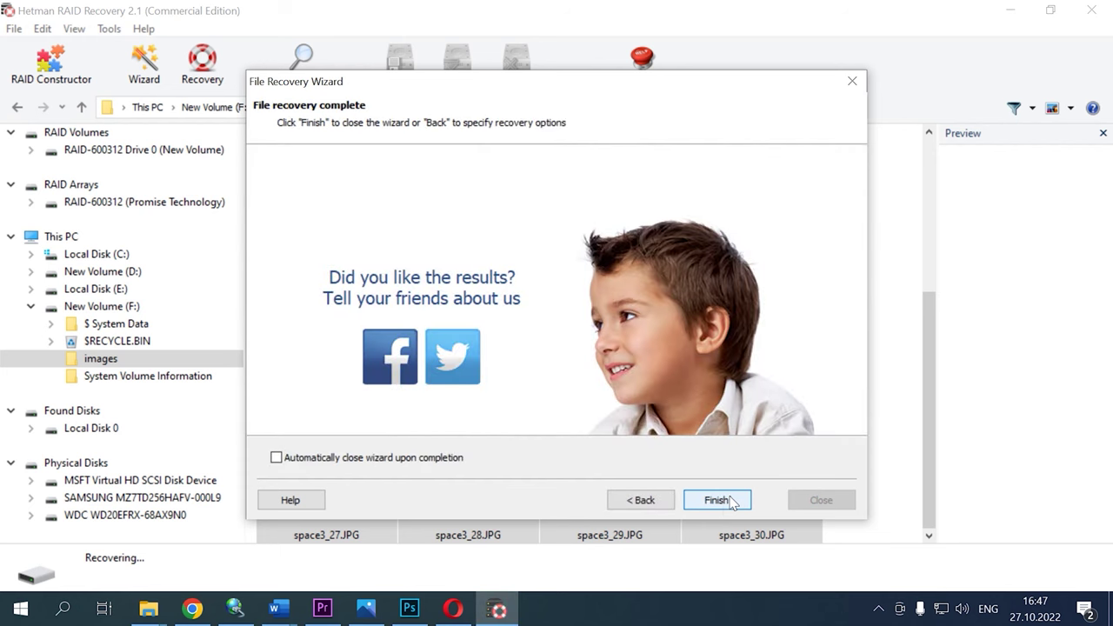
left_click(717, 500)
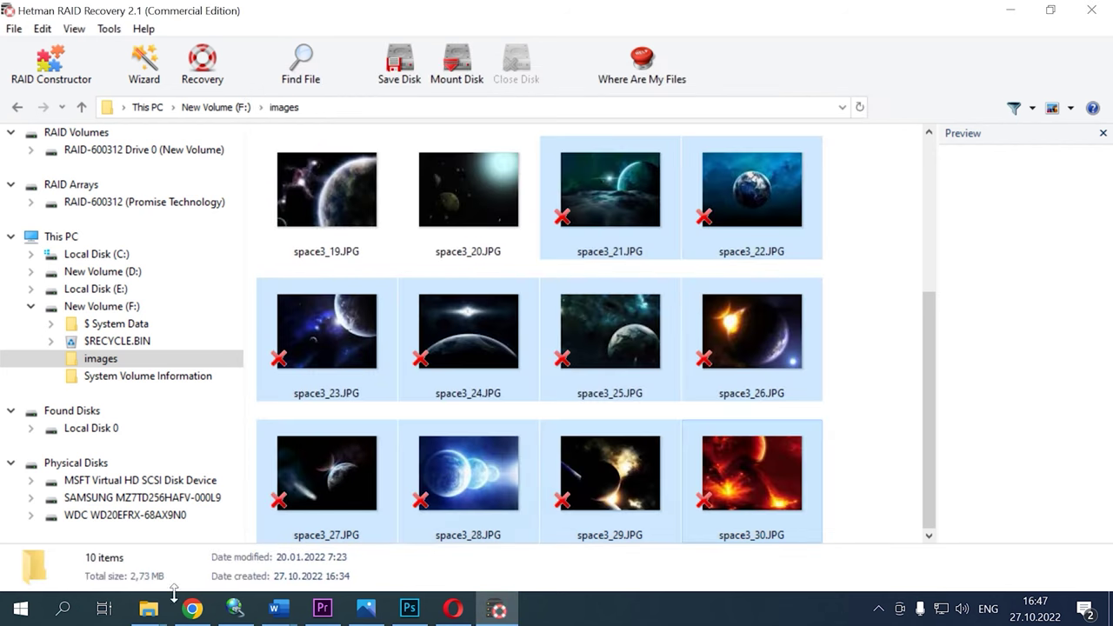
Switch to File Explorer and open folder 2 on Local Disk (C:) to check the recovered images
left_click(165, 605)
double_click(431, 370)
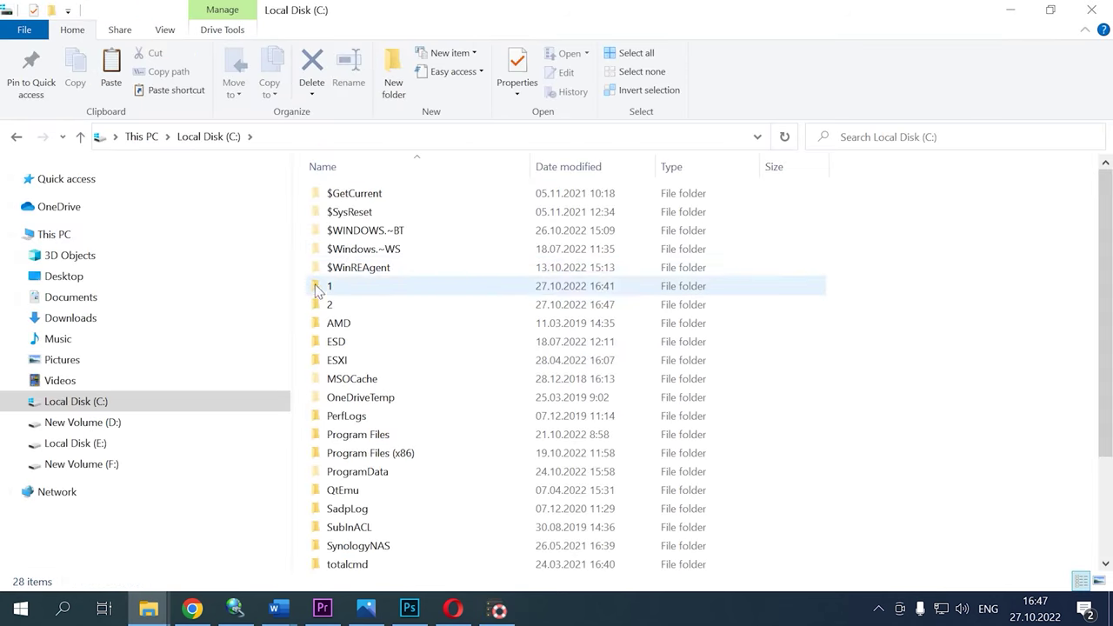
double_click(333, 306)
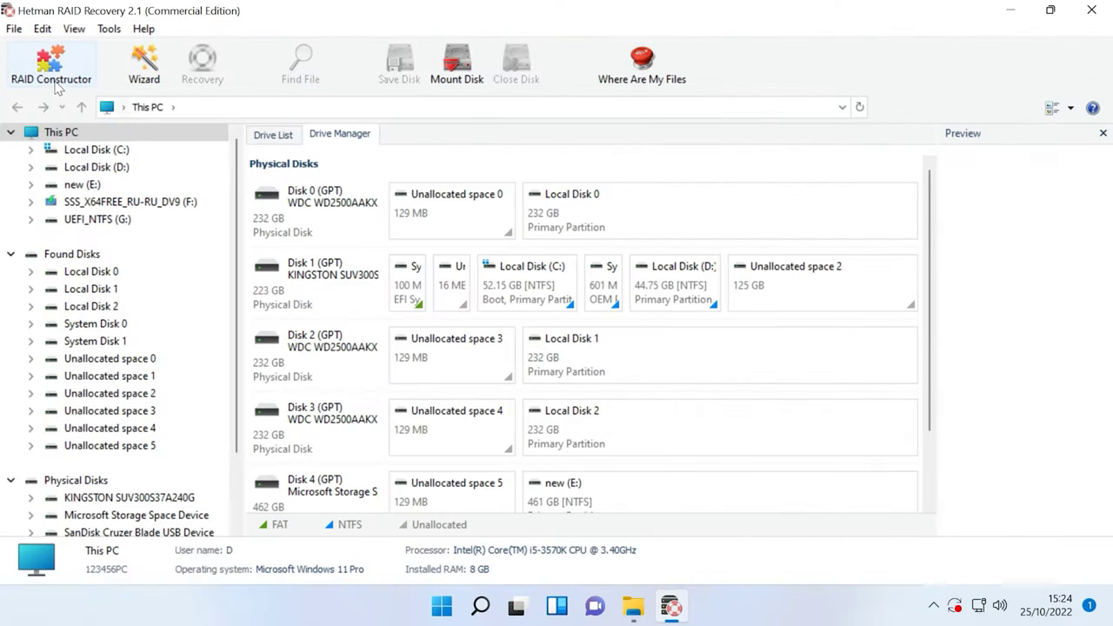
Start the RAID Constructor and choose Manual mode for adding the array
left_click(52, 70)
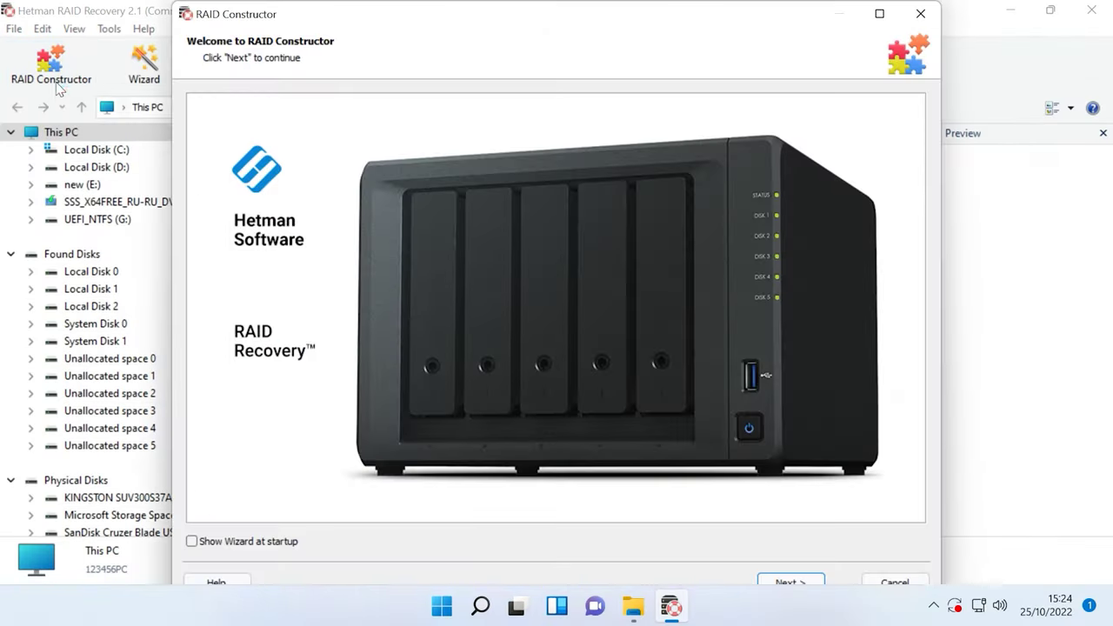
left_click(795, 583)
left_click(250, 190)
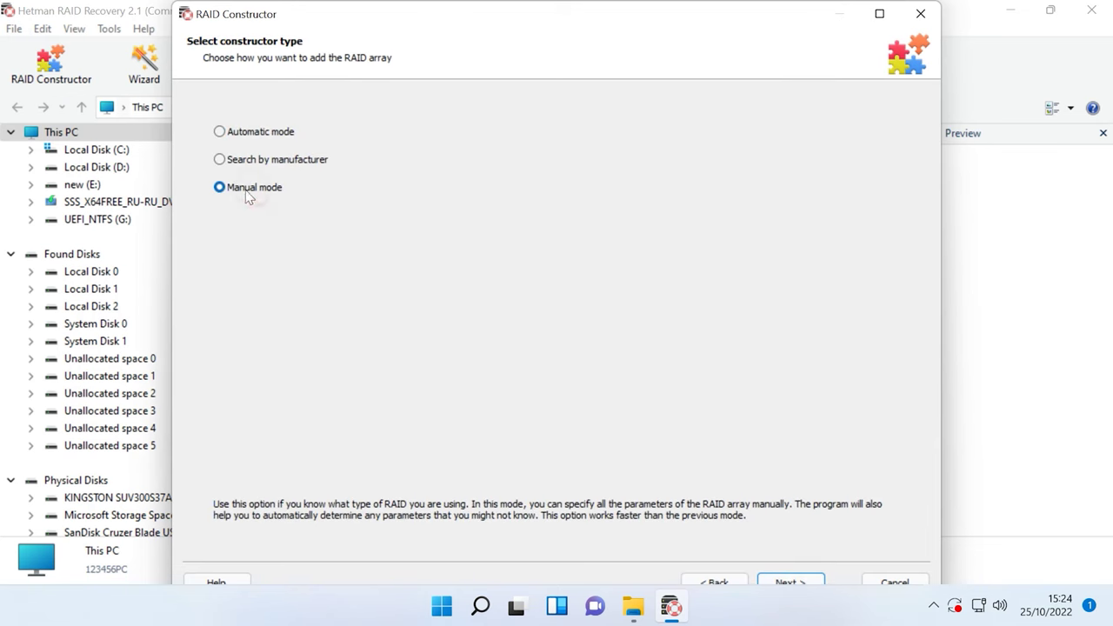
left_click(790, 583)
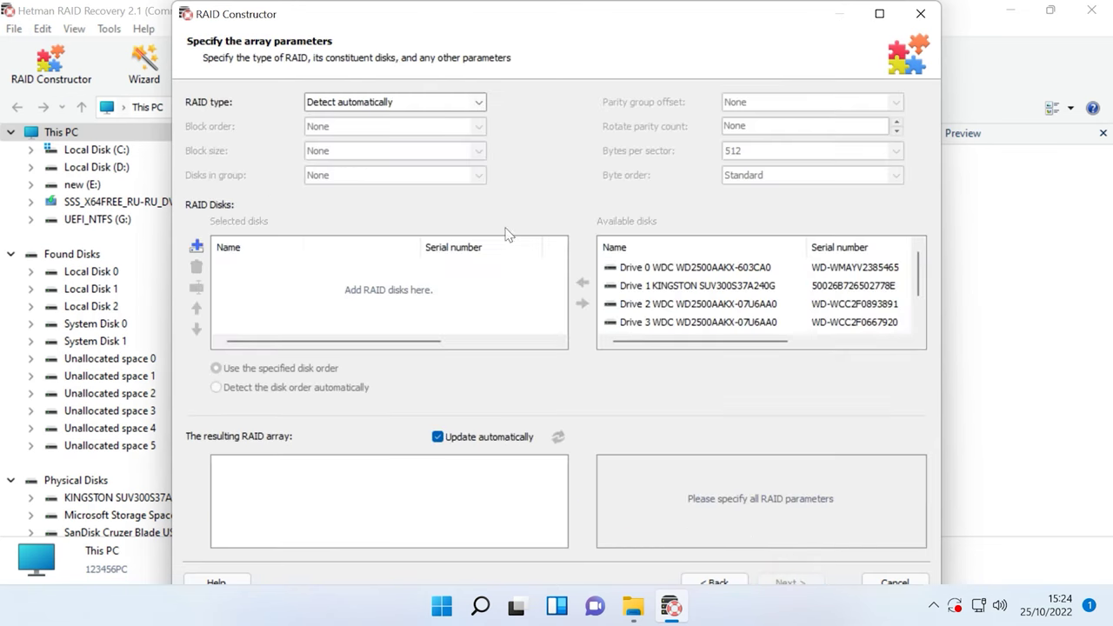
Set the array parameters to RAID 5 (Parity), Left Synchronous block order and 256 KB block size
left_click(427, 105)
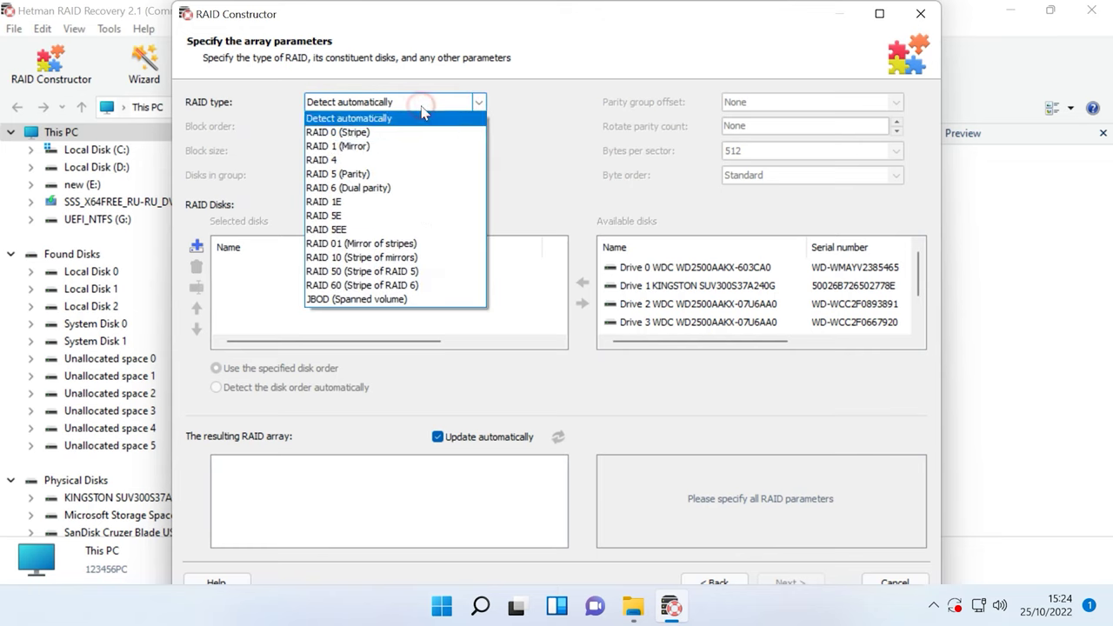
left_click(353, 173)
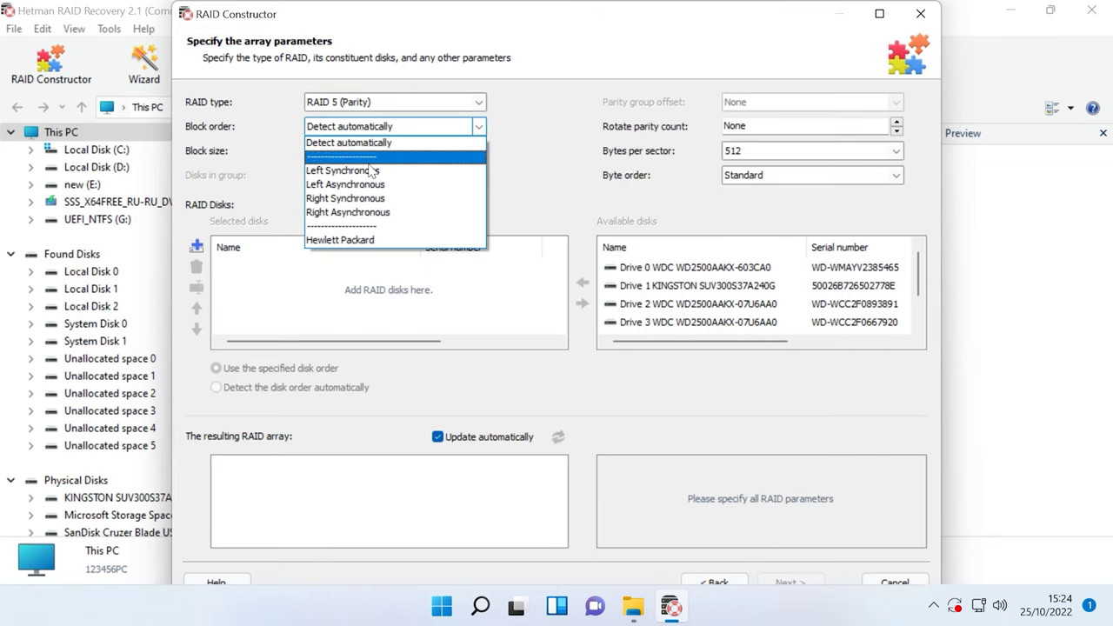
left_click(358, 171)
left_click(360, 155)
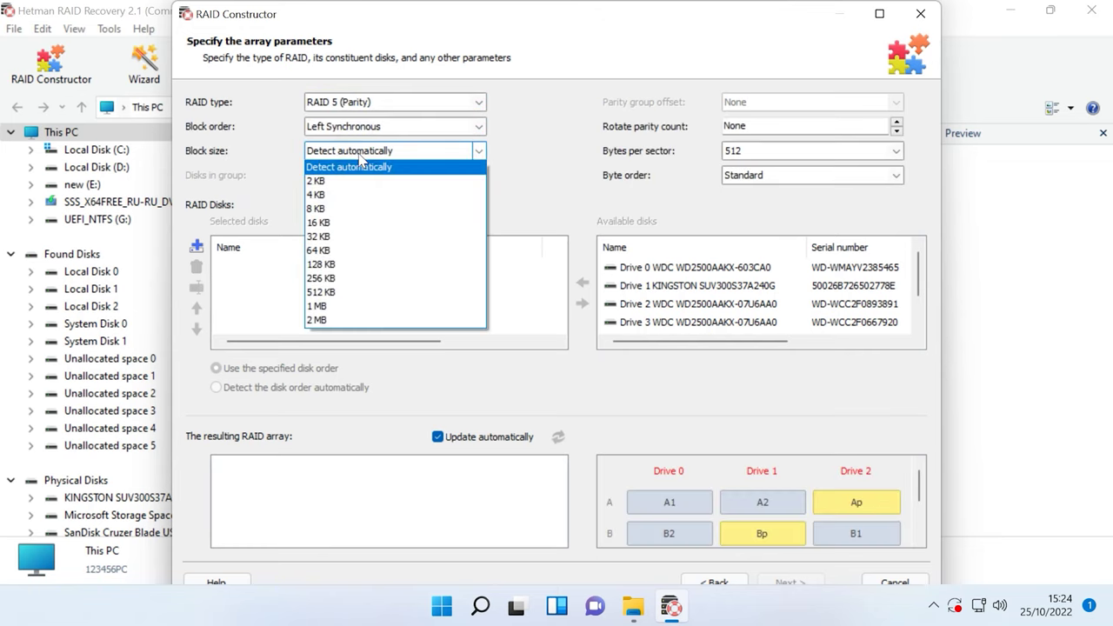
left_click(352, 279)
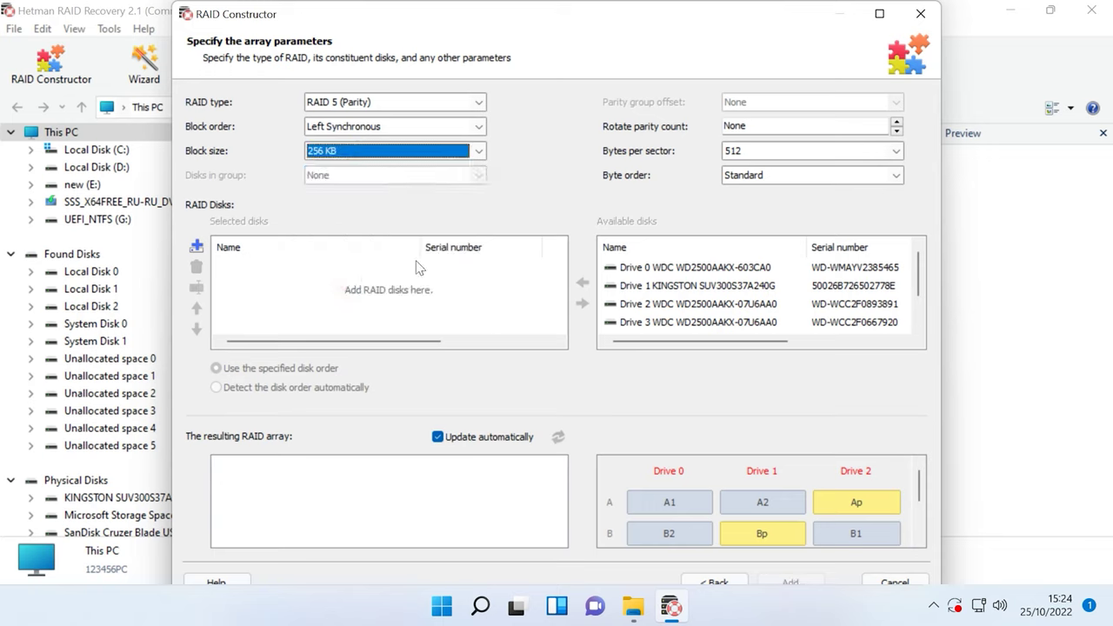
Add the WDC drives to the array's selected disks in the order Drive 0, Drive 3, Drive 2
double_click(648, 268)
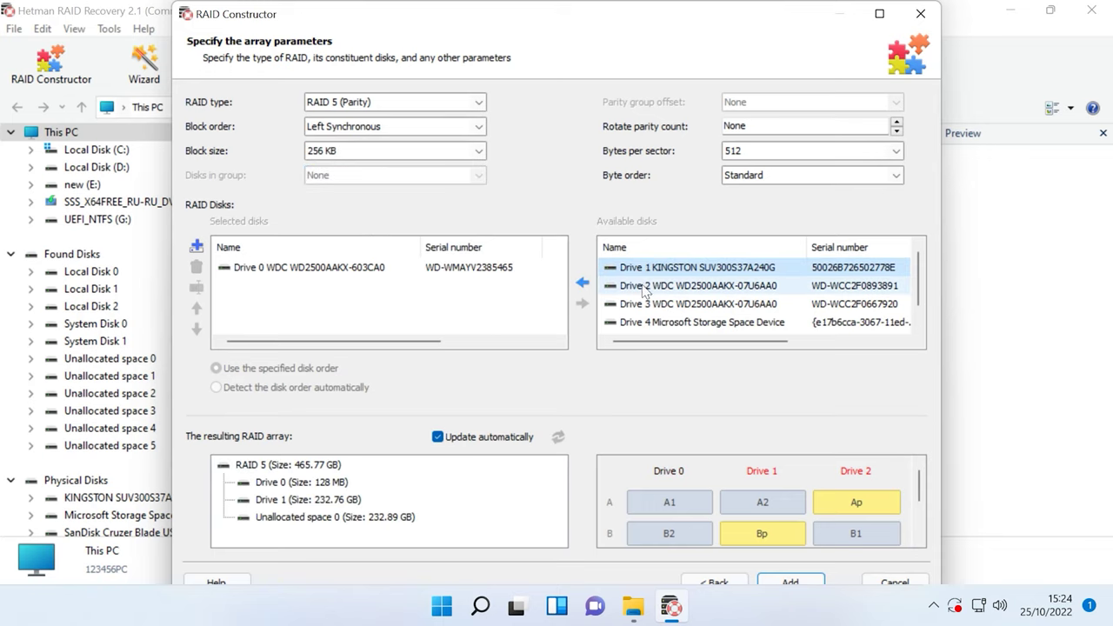
left_click(648, 303)
left_click(582, 283)
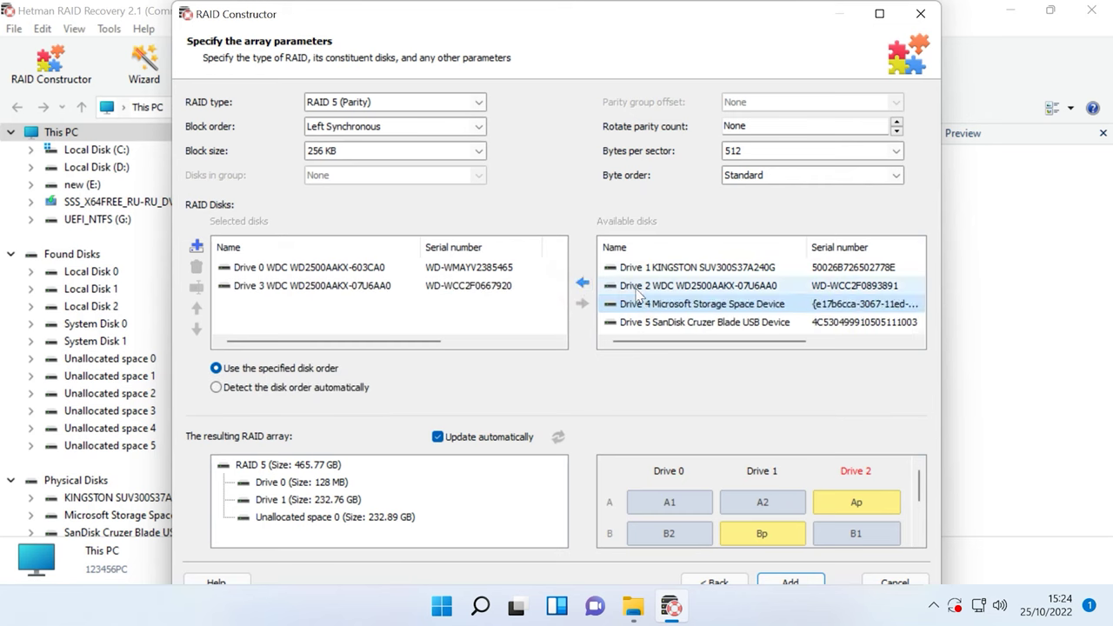
left_click(639, 287)
left_click(583, 283)
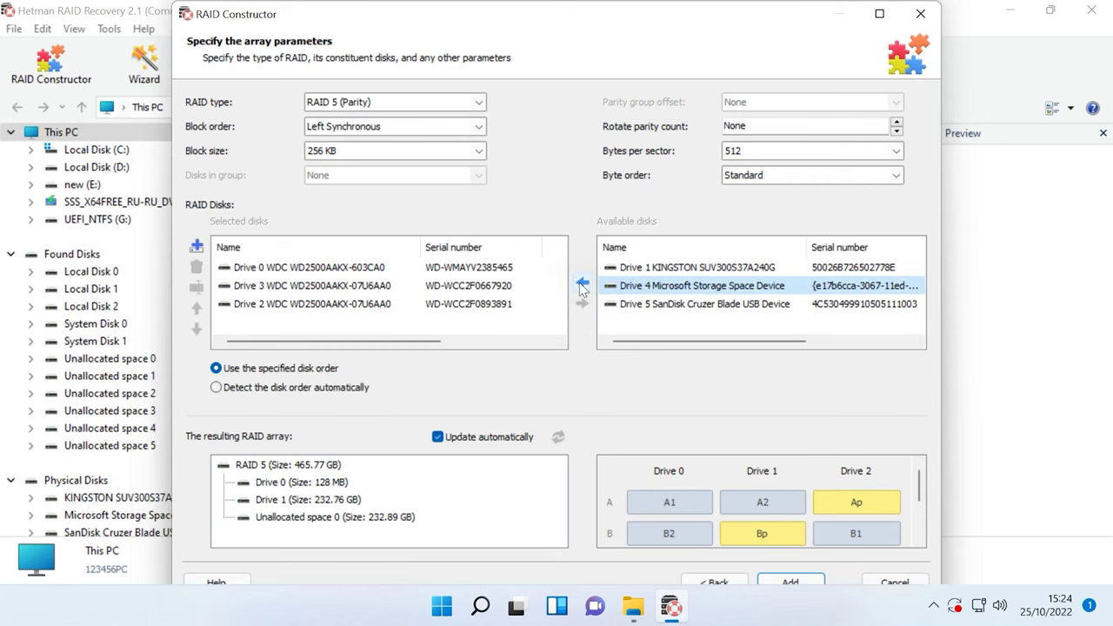
Try moving Drive 0 one place down in the disk order and move it back up
left_click(252, 267)
left_click(196, 328)
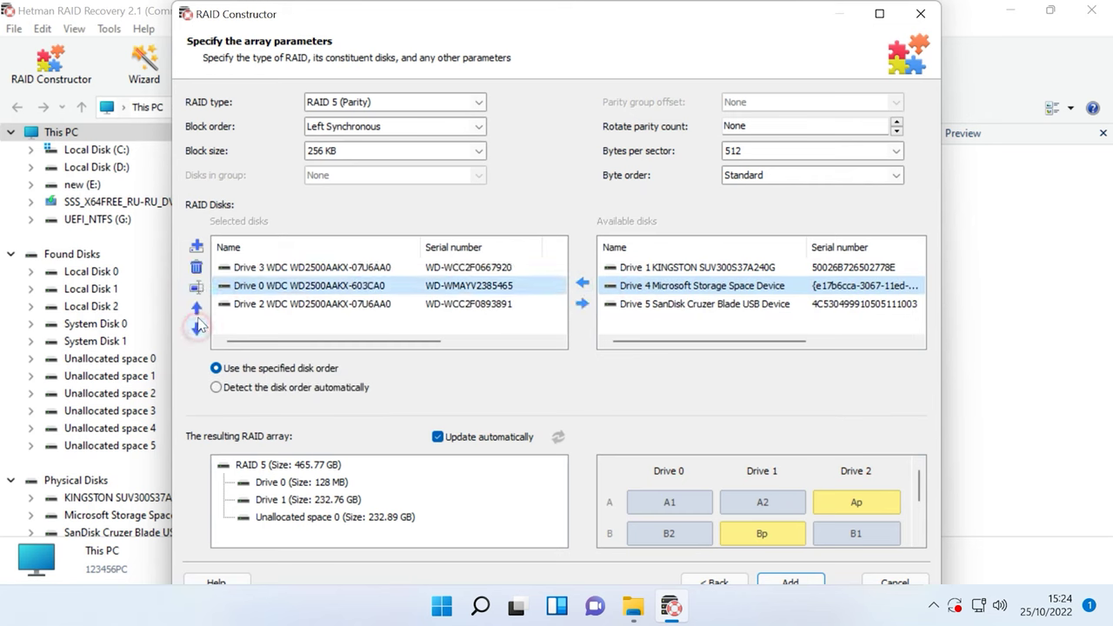
left_click(197, 309)
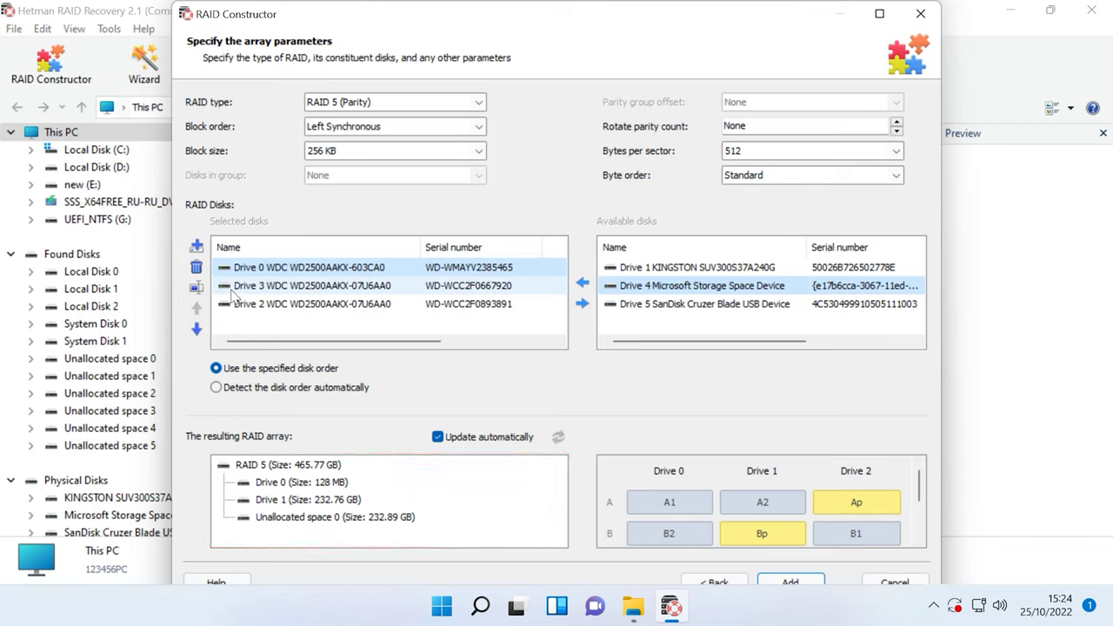
Set the offset of Drive 0 to 135266304, copy the value, choose the offset unit and confirm the disk options
left_click(196, 288)
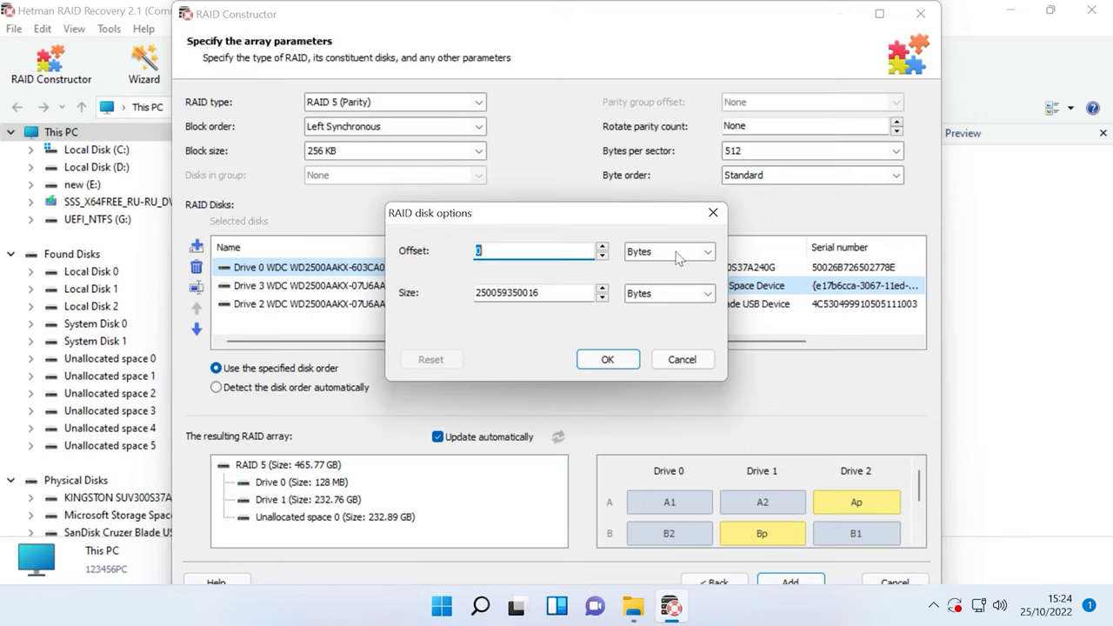
type("135266")
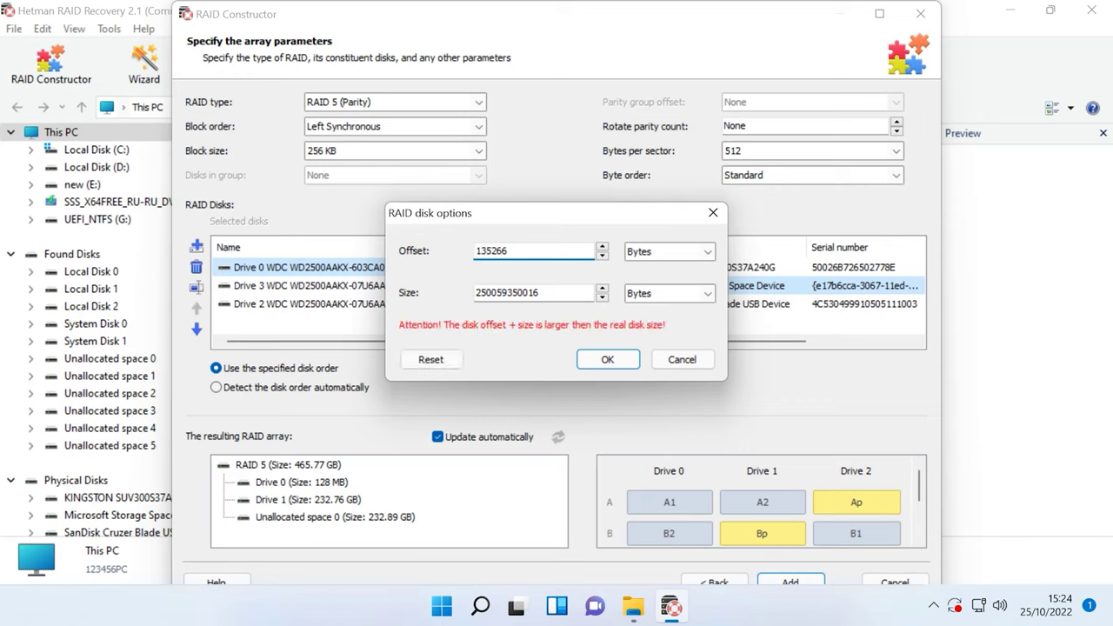
left_click_drag(532, 253, 449, 251)
key("ctrl+c")
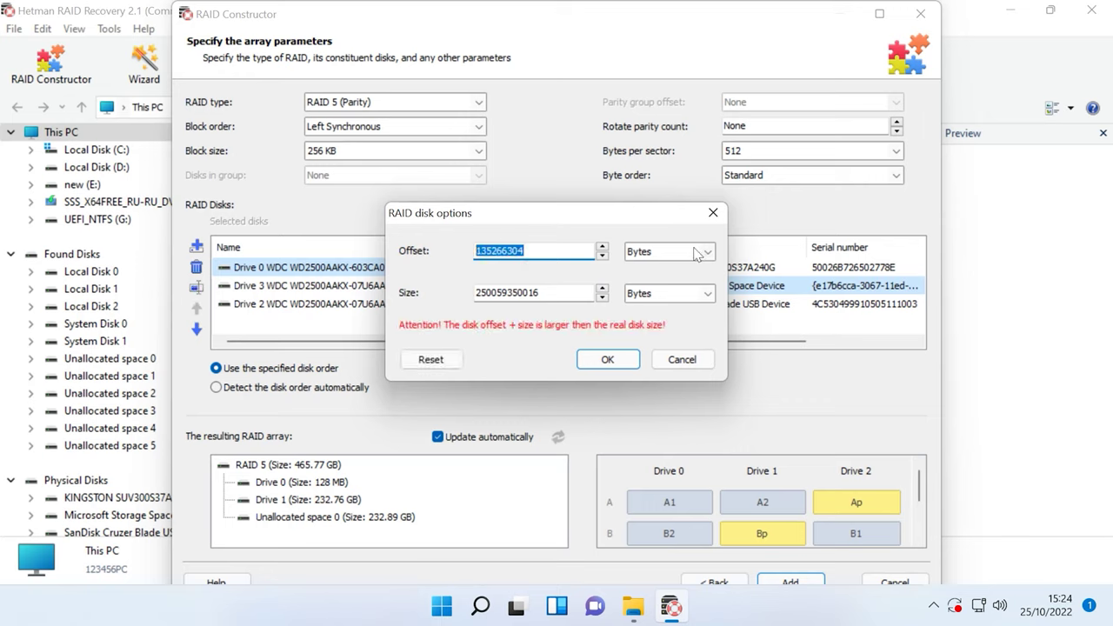
left_click(700, 252)
left_click(705, 337)
left_click(594, 361)
Set the offset of Drive 3 to the copied value 135266304 in its RAID disk options
left_click(196, 288)
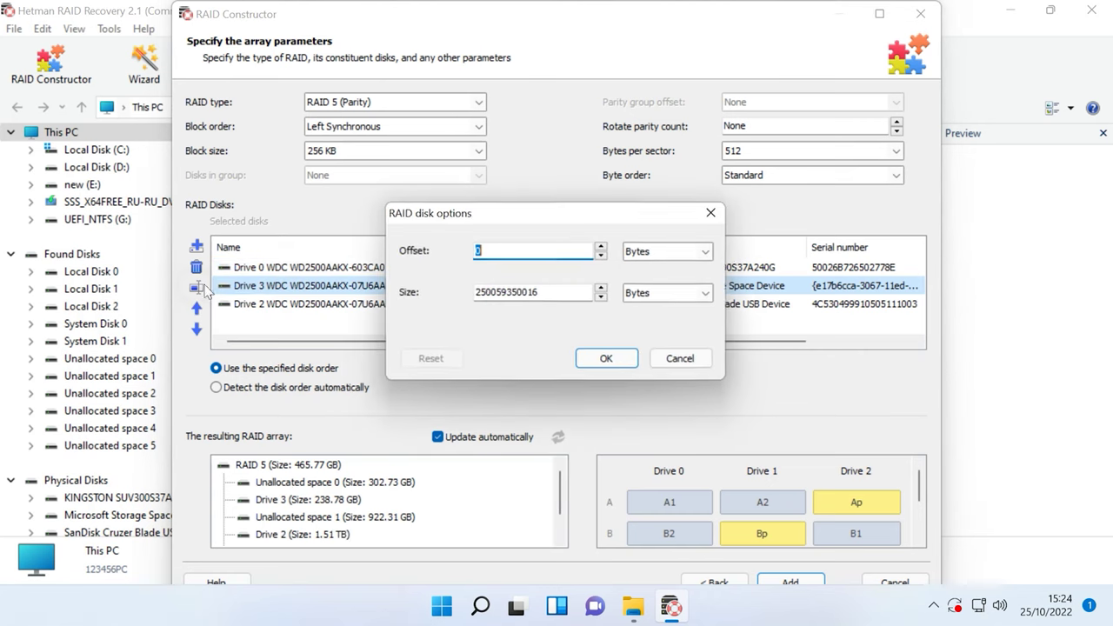
key("ctrl+v")
left_click(606, 358)
Set the offset of Drive 2 to 135266304, choose the same offset unit as for Drive 0 and confirm
left_click(261, 304)
left_click(195, 288)
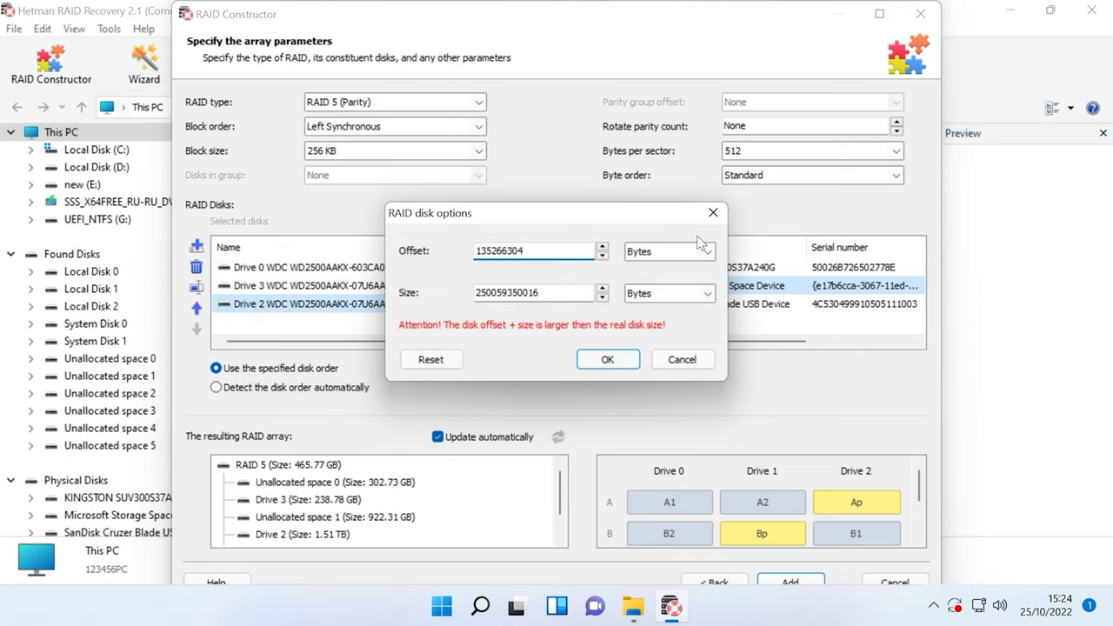
left_click(700, 252)
left_click(705, 338)
left_click(588, 357)
Reopen the disk options of Drive 3 and change its offset unit to match the other drives
left_click(287, 286)
left_click(196, 288)
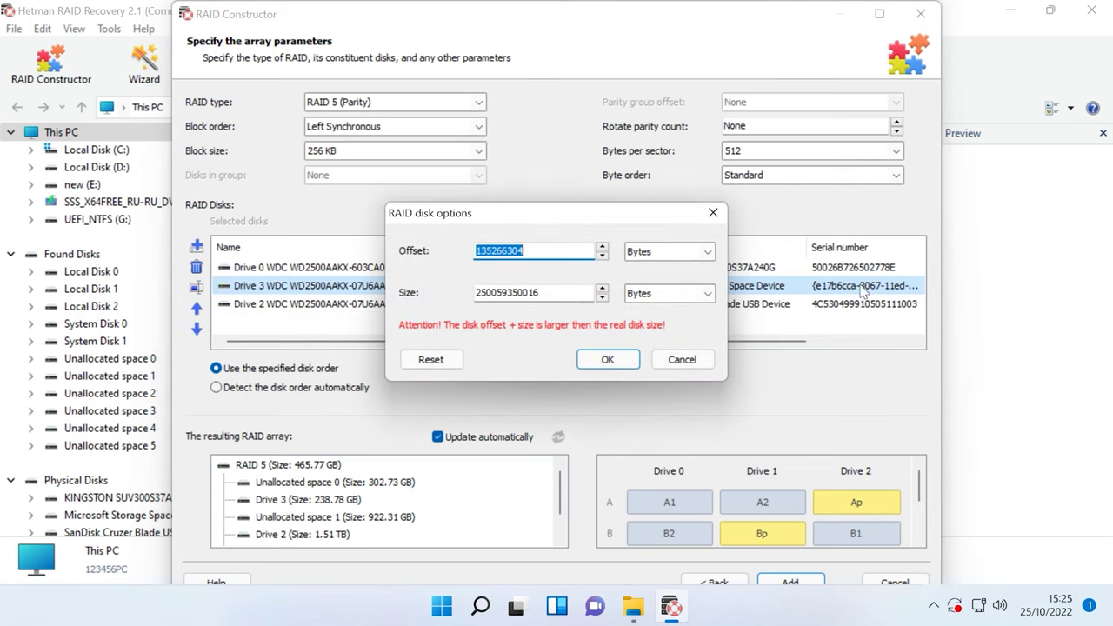
left_click(706, 251)
left_click(669, 337)
left_click(609, 359)
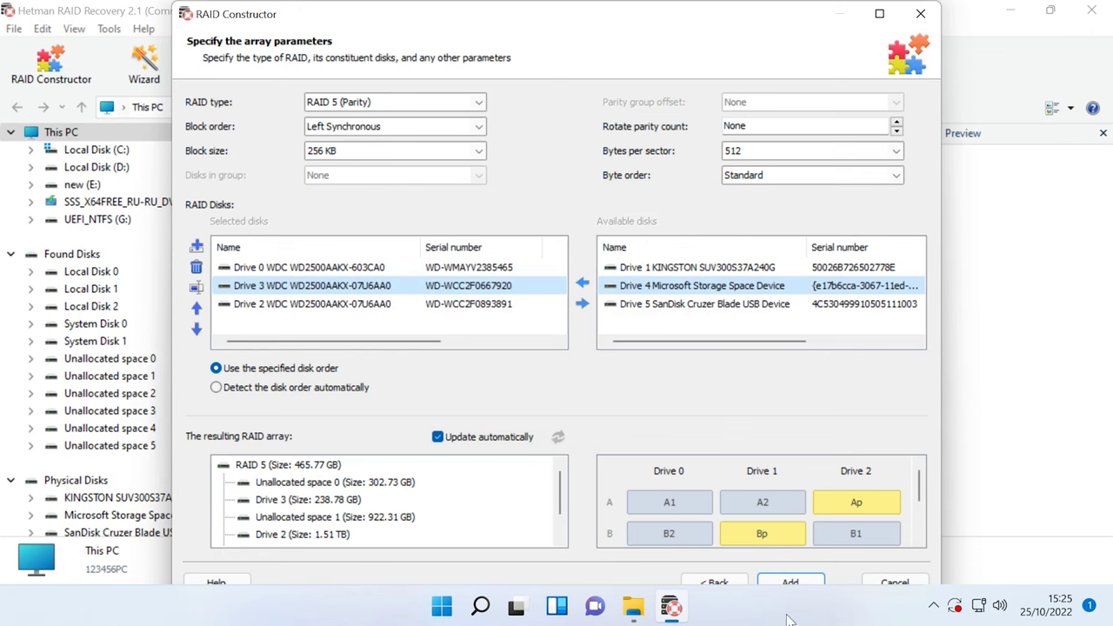
Add the configured RAID 5 array and open its 461 GB NTFS partition using a fast scan
left_click(790, 583)
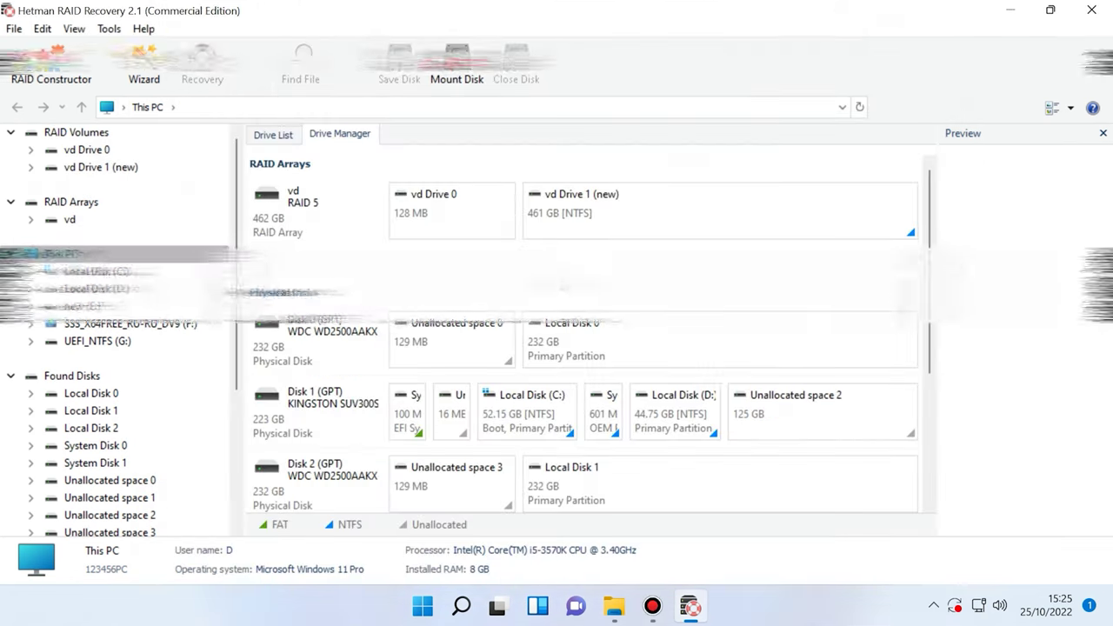
left_click(313, 233)
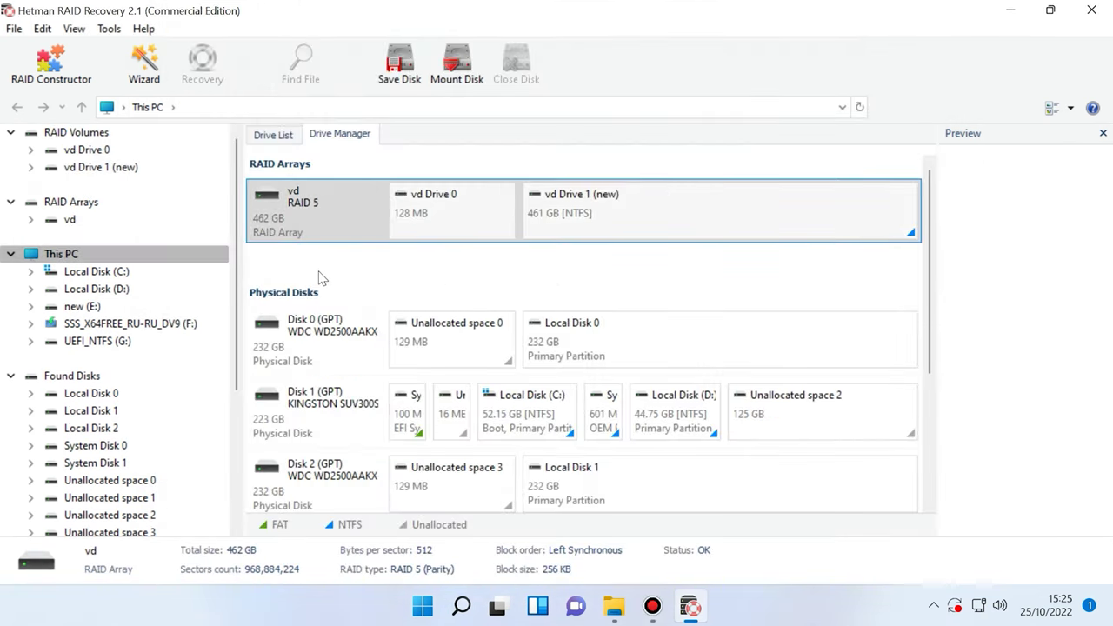
right_click(621, 220)
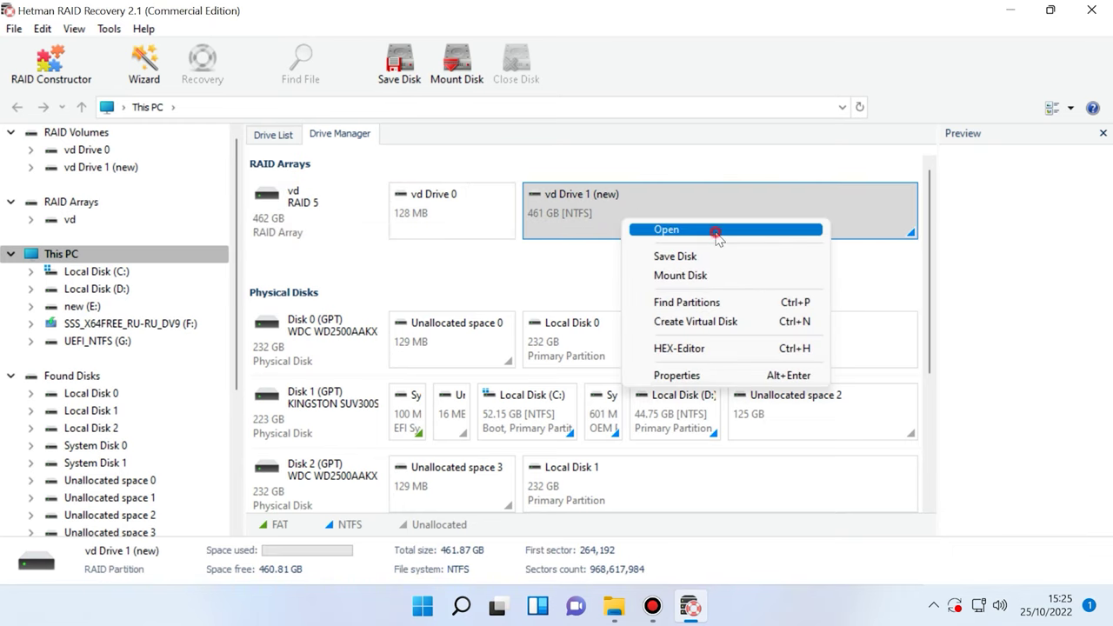
left_click(715, 232)
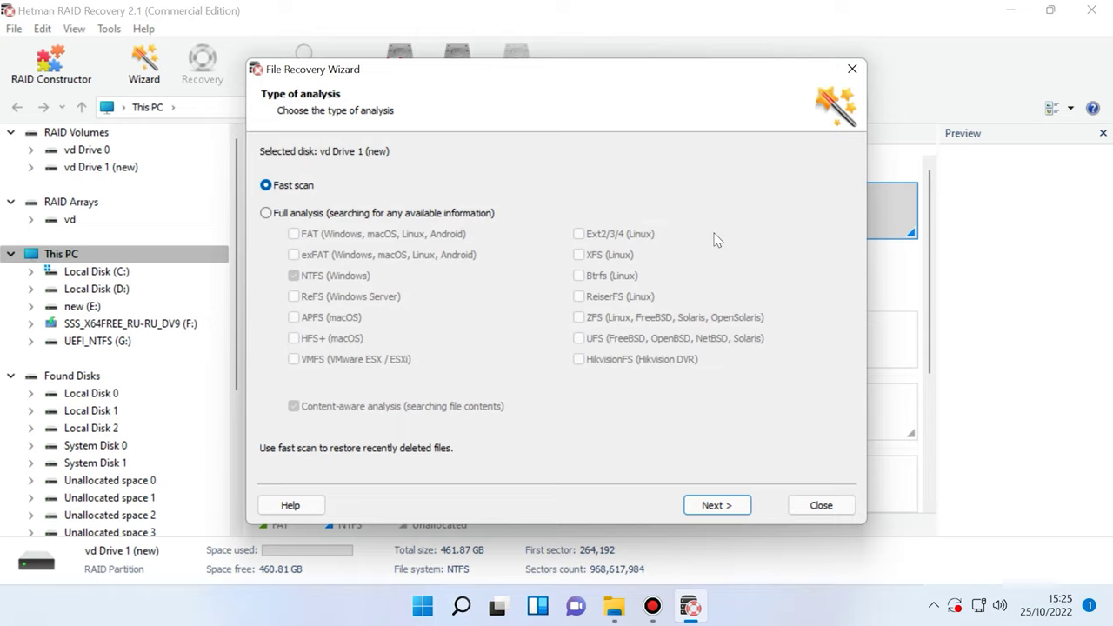
left_click(719, 507)
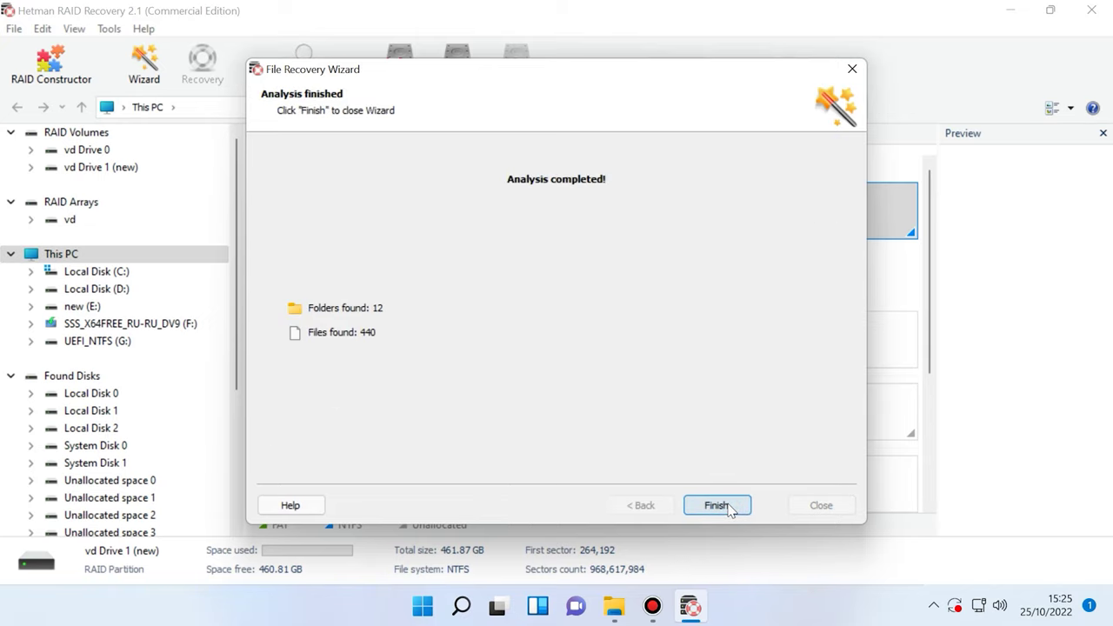
left_click(717, 505)
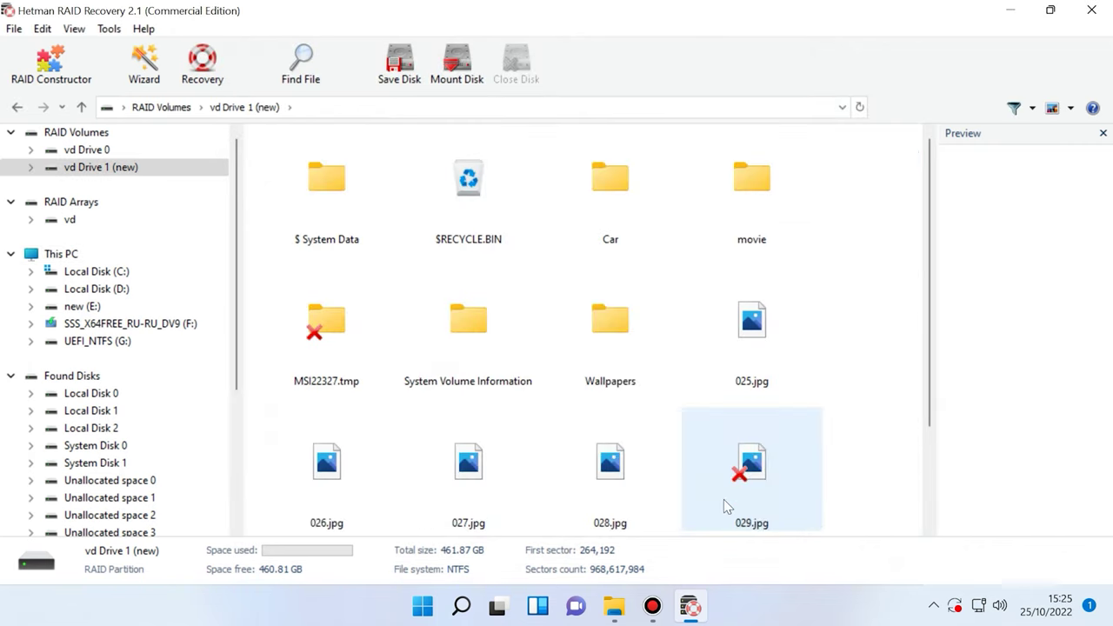
Recover 025.jpg from the opened RAID partition, saving it to hard disk in C:\2\ with folder structure and alternate data streams restored
scroll(840, 433, "down", 2)
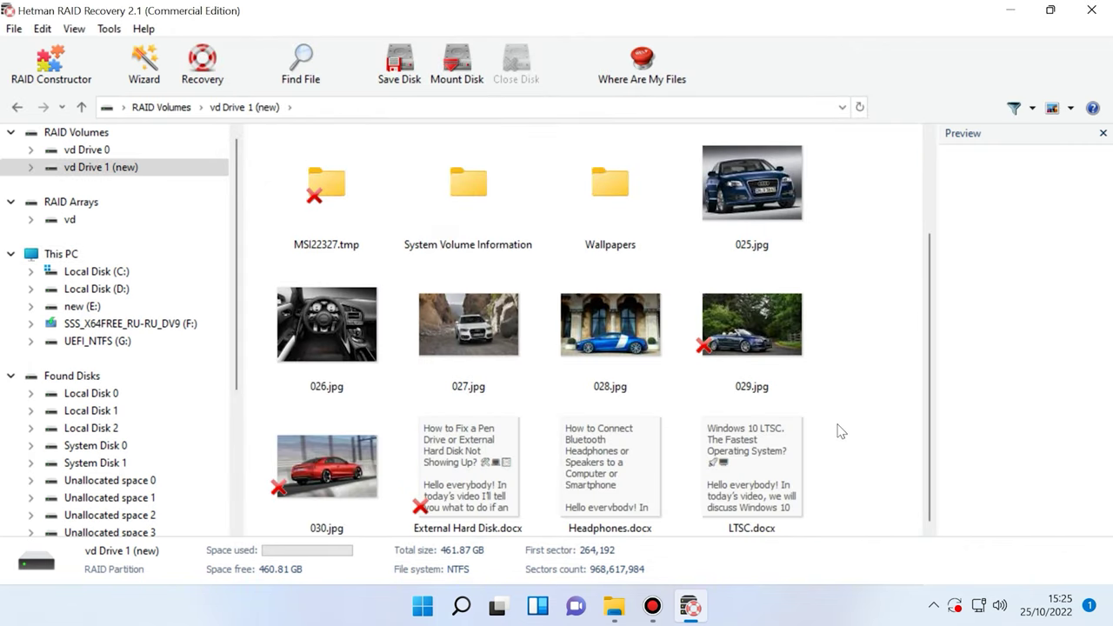
left_click(750, 195)
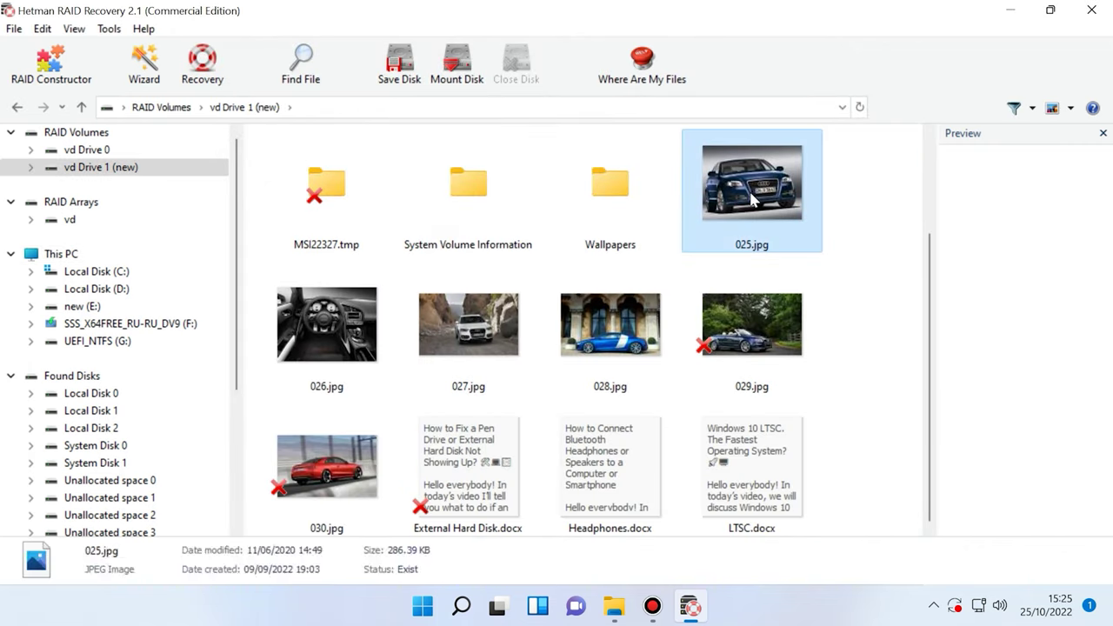
left_click(200, 85)
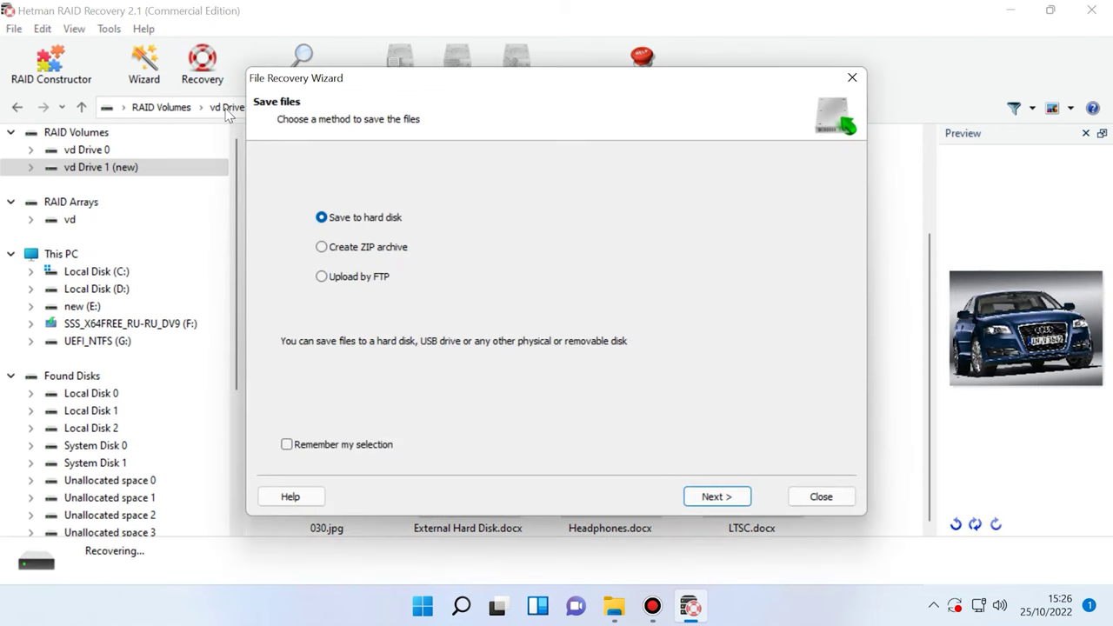
left_click(722, 500)
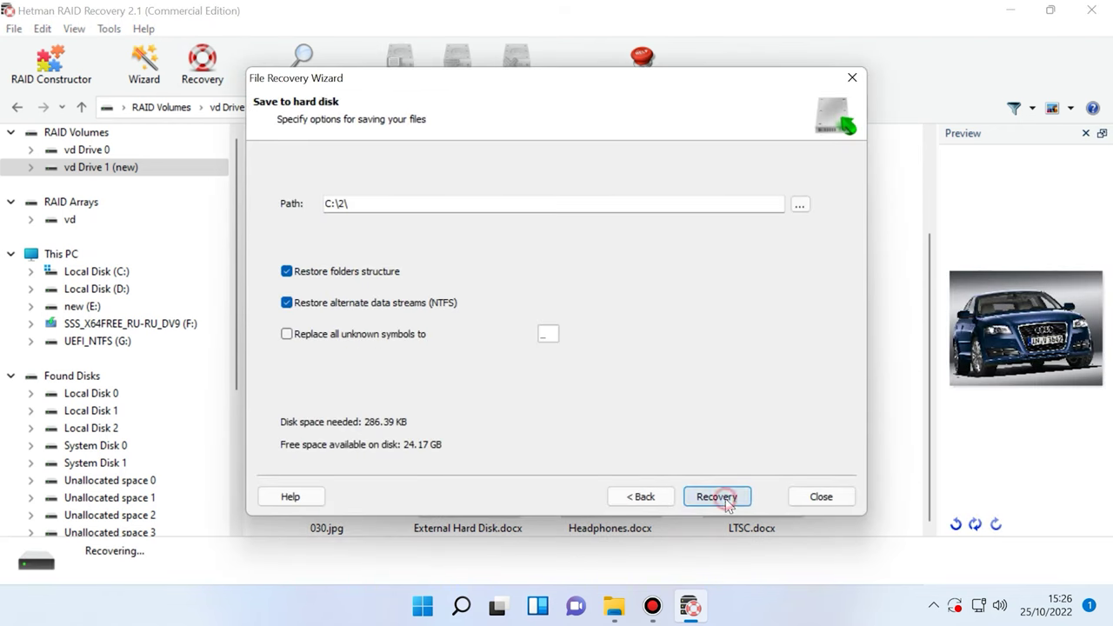
left_click(728, 500)
left_click(722, 498)
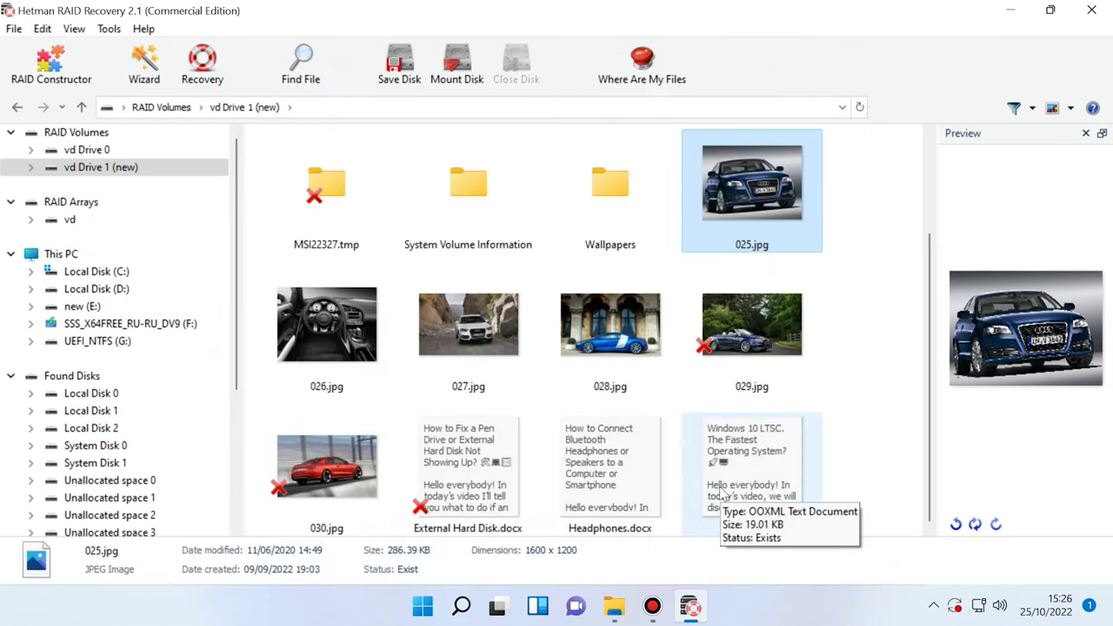
Switch to File Explorer and check the recovered image 025 in folder 2 on drive C
left_click(614, 607)
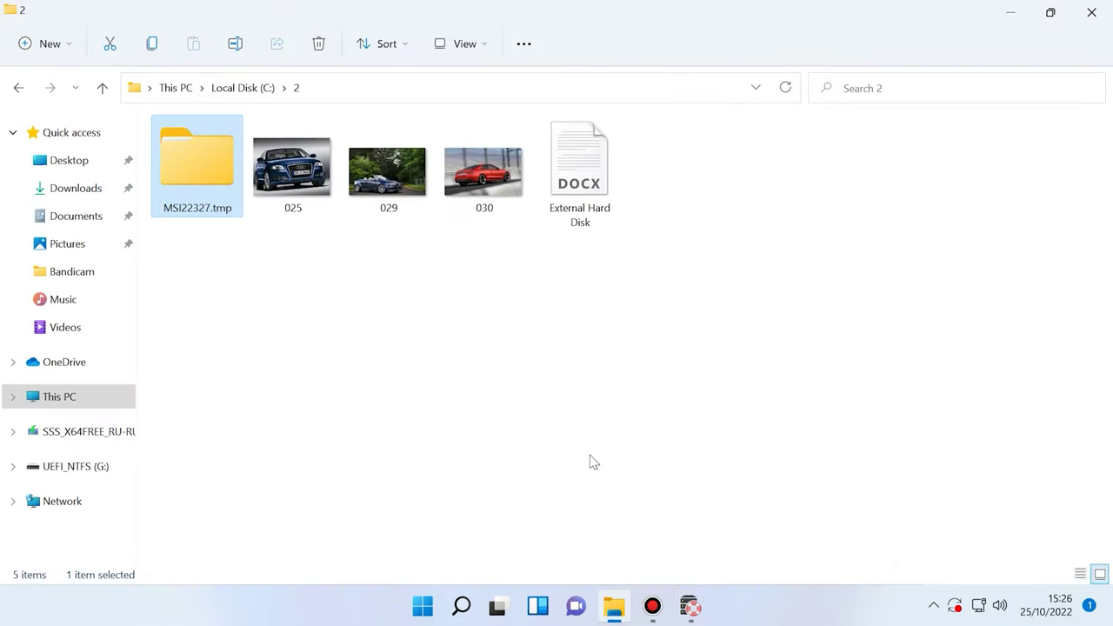
left_click(291, 193)
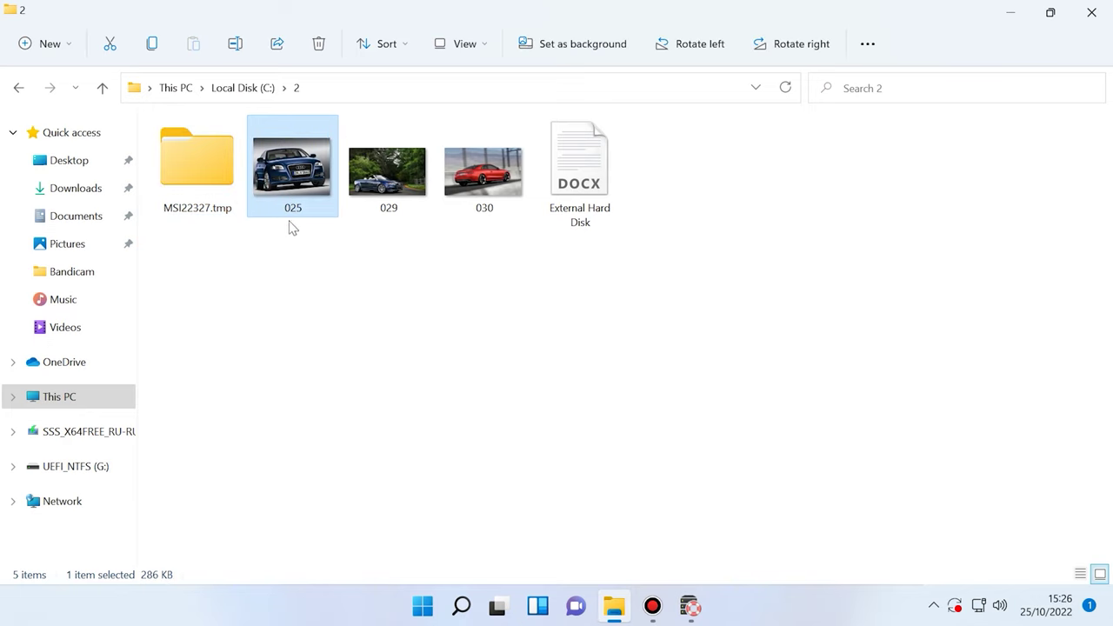